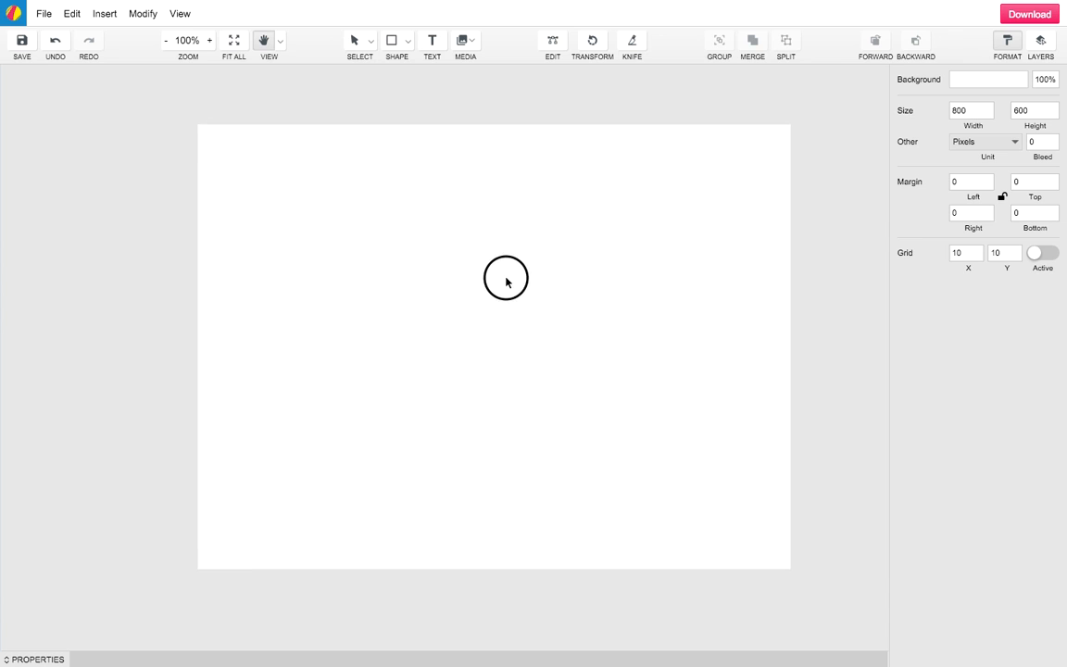
Return to the Select tool, then pick the rectangle Shape tool
key("v")
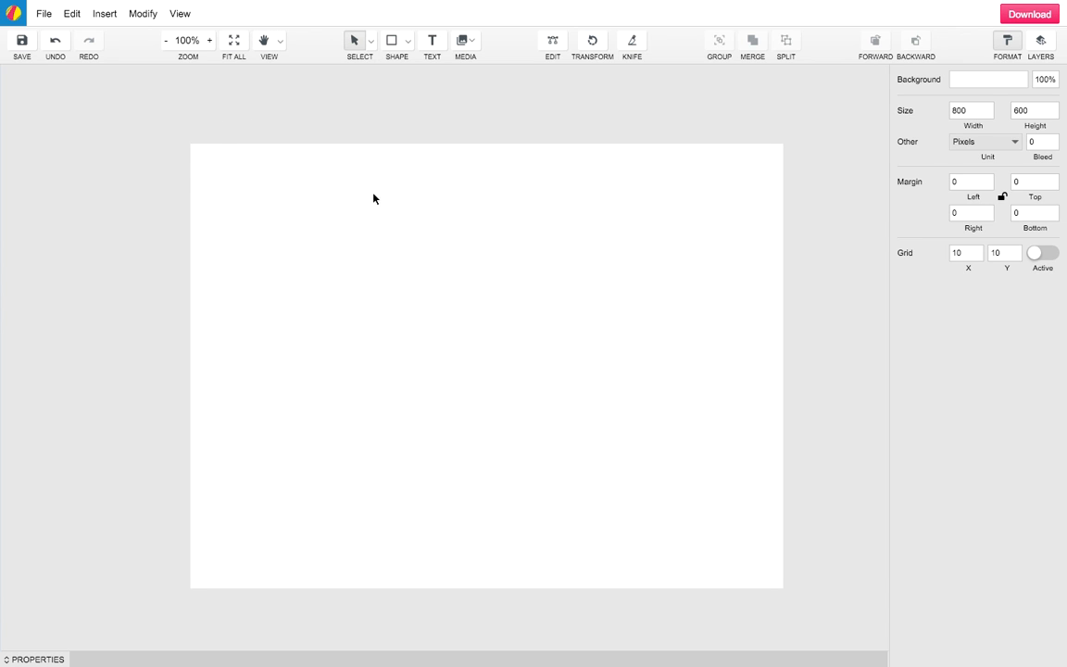
left_click(391, 45)
Draw a wide 823×134 px rectangle across the lower page and make its border transparent
left_click_drag(183, 438, 792, 537)
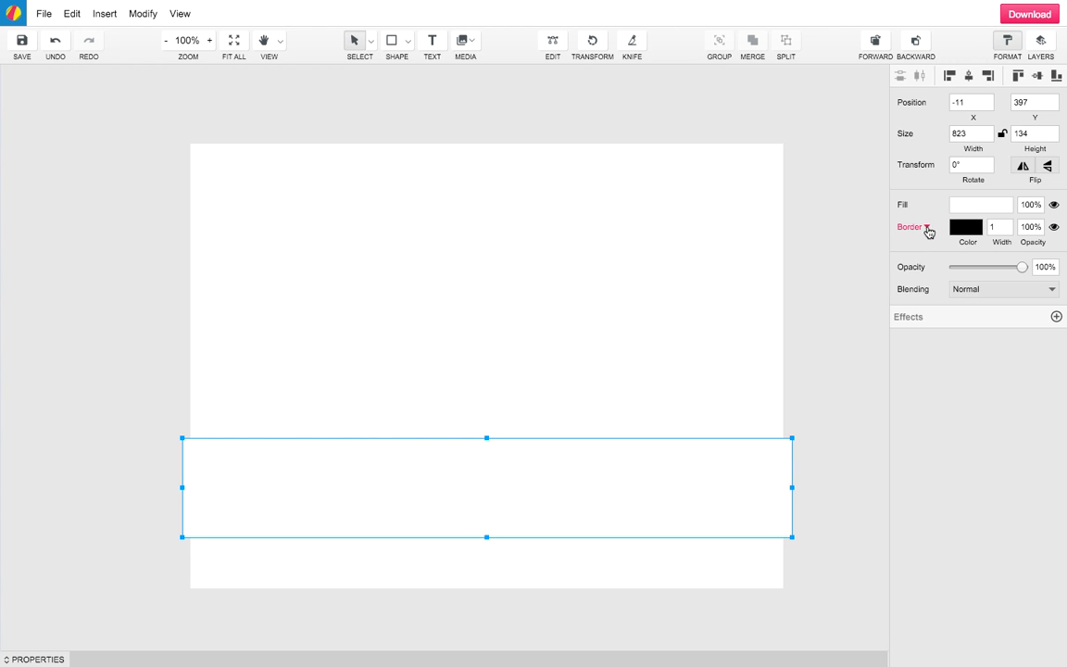
left_click(966, 227)
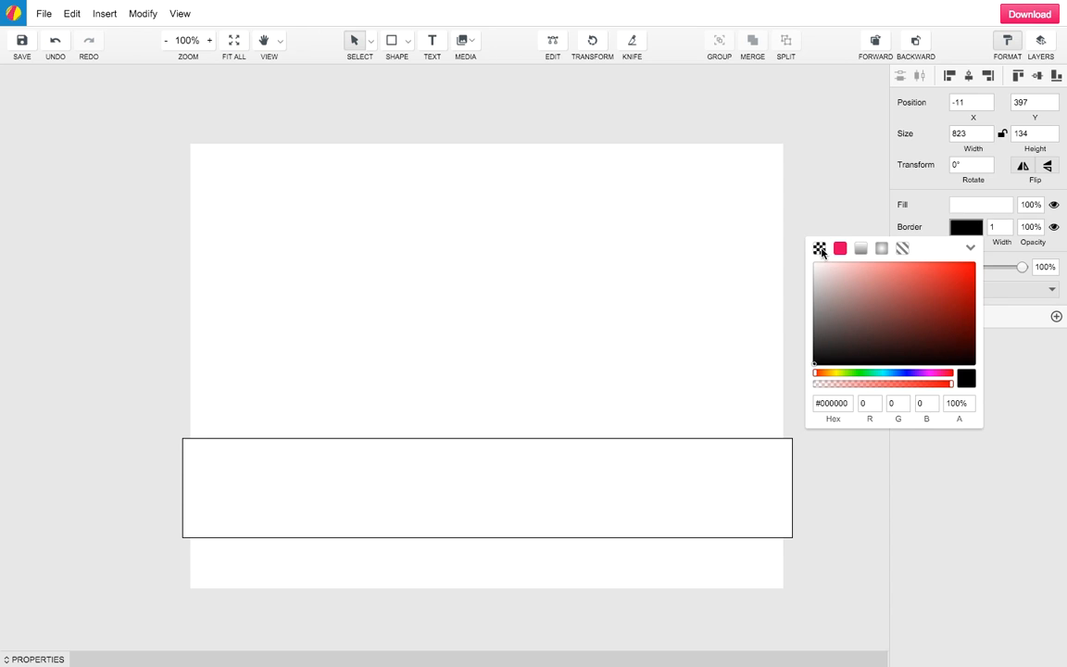
left_click(820, 249)
left_click(963, 373)
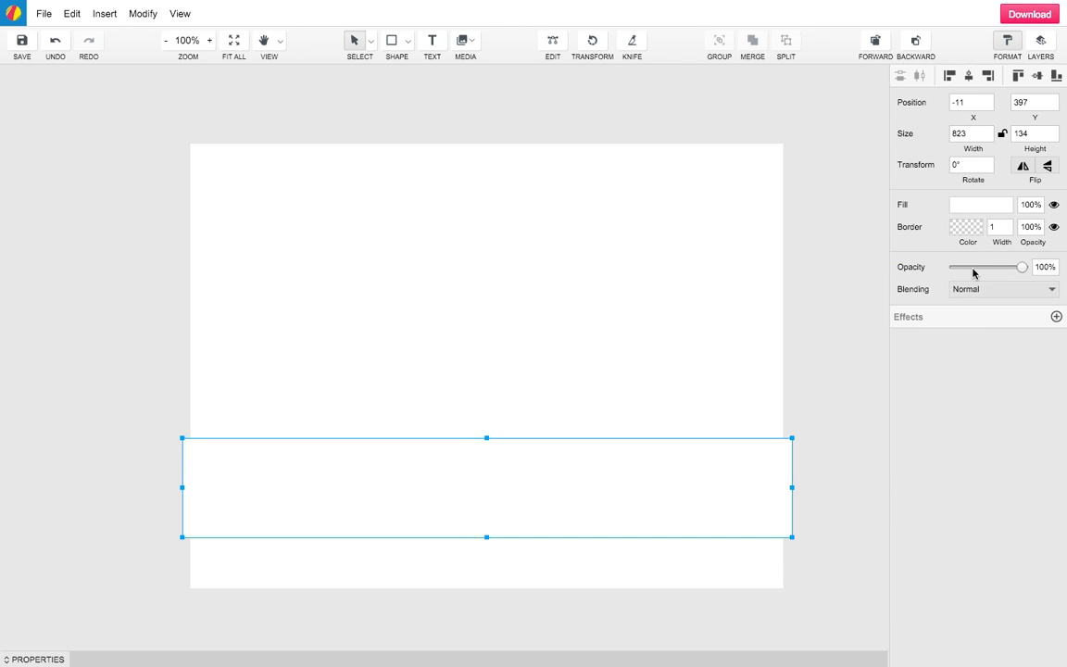
Fill the road rectangle dark grey #6F6F6F and deselect it
left_click(975, 200)
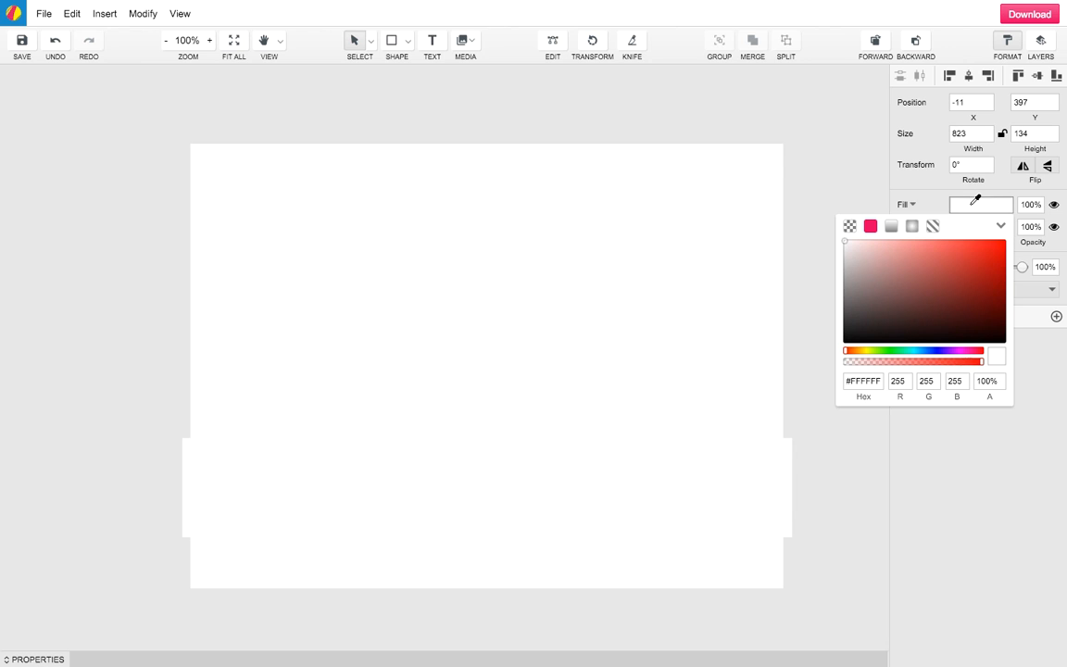
left_click(847, 290)
left_click_drag(847, 290, 844, 300)
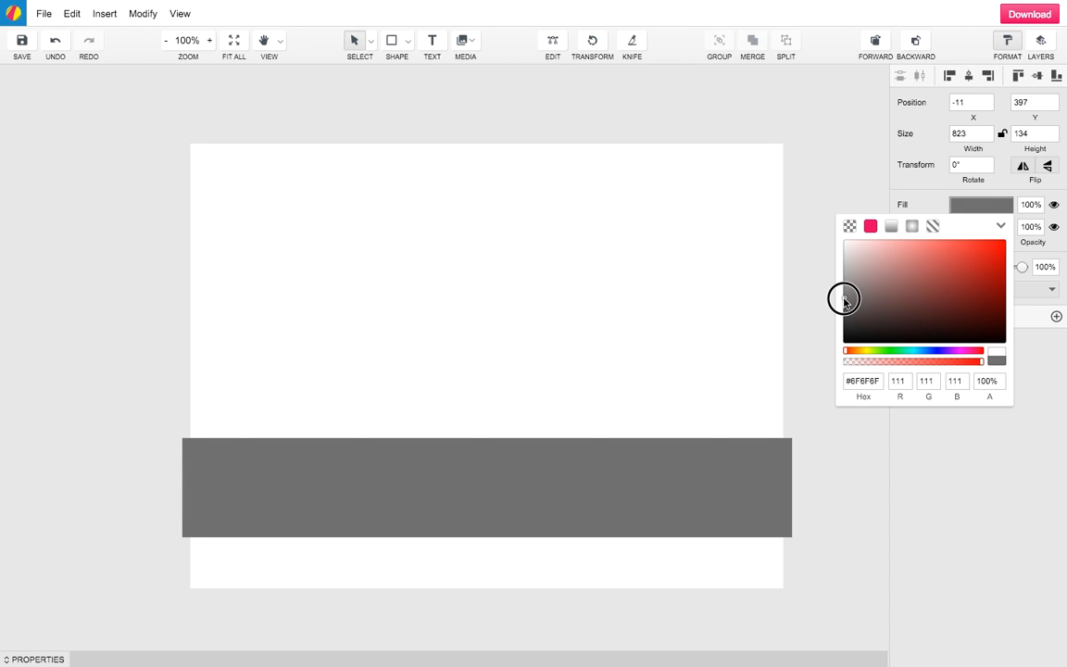
left_click(806, 316)
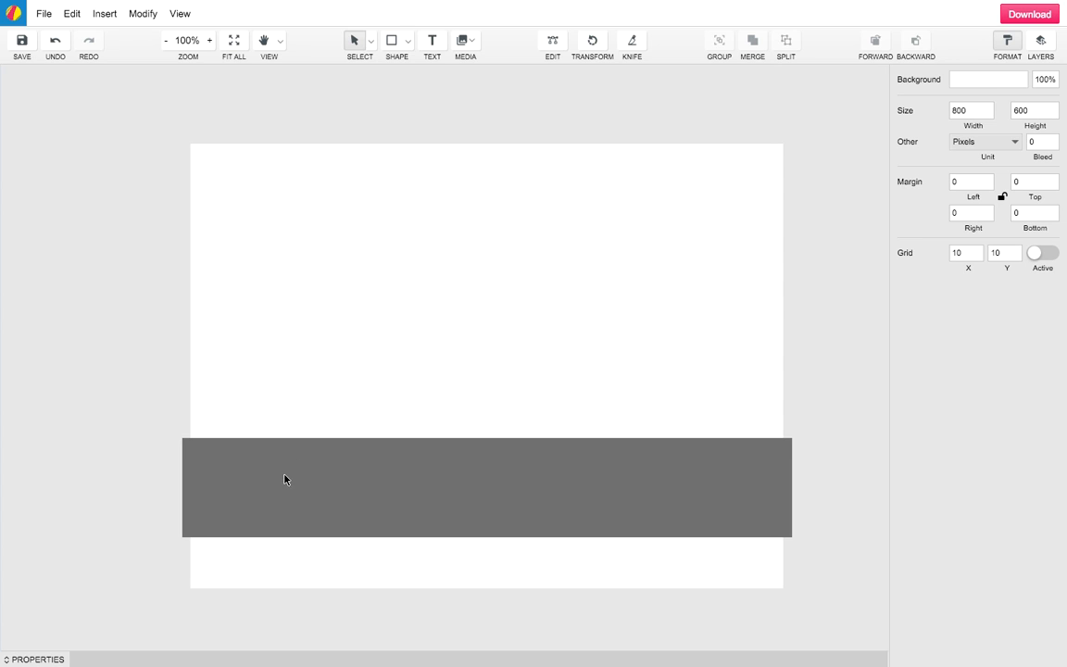
Draw an 823×92 px rectangle below the grey band and make its border transparent
left_click(393, 40)
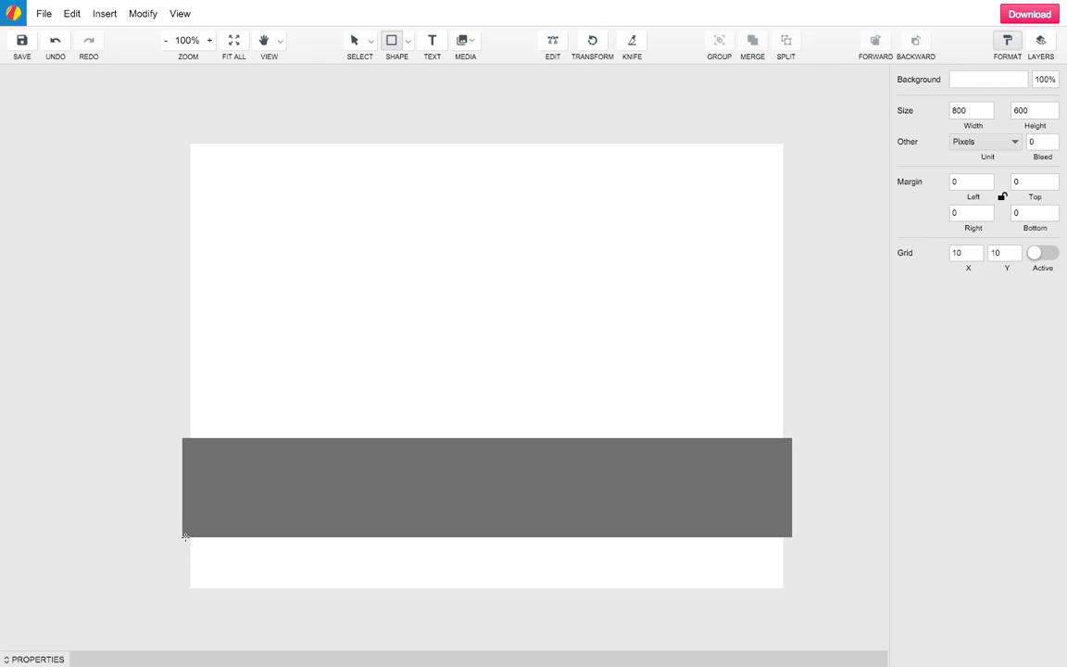
left_click_drag(186, 537, 792, 605)
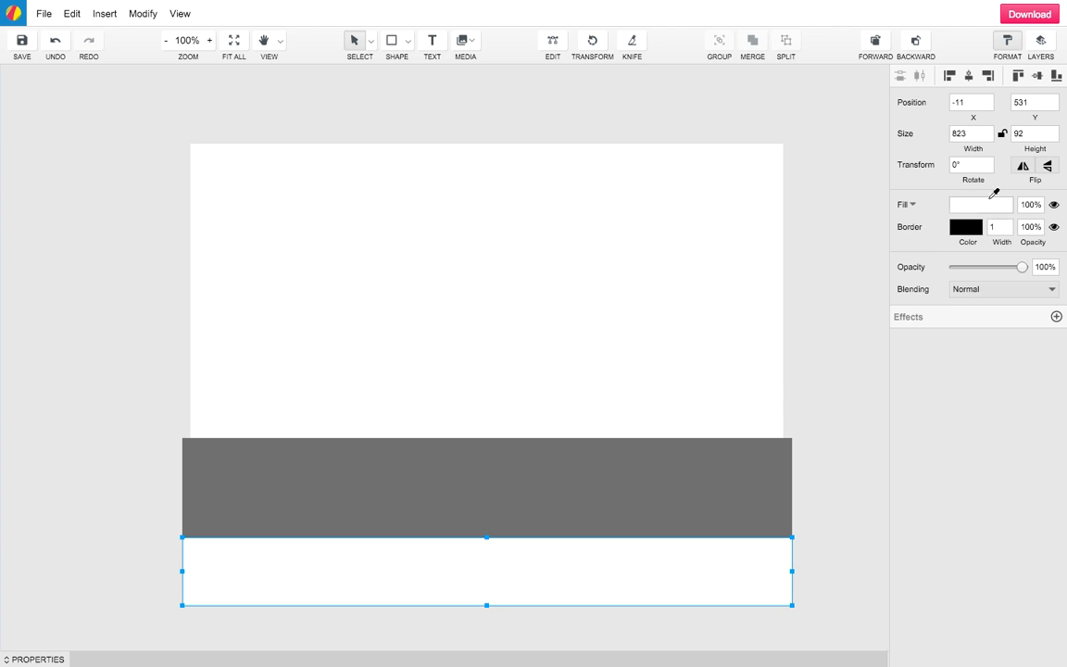
left_click(929, 228)
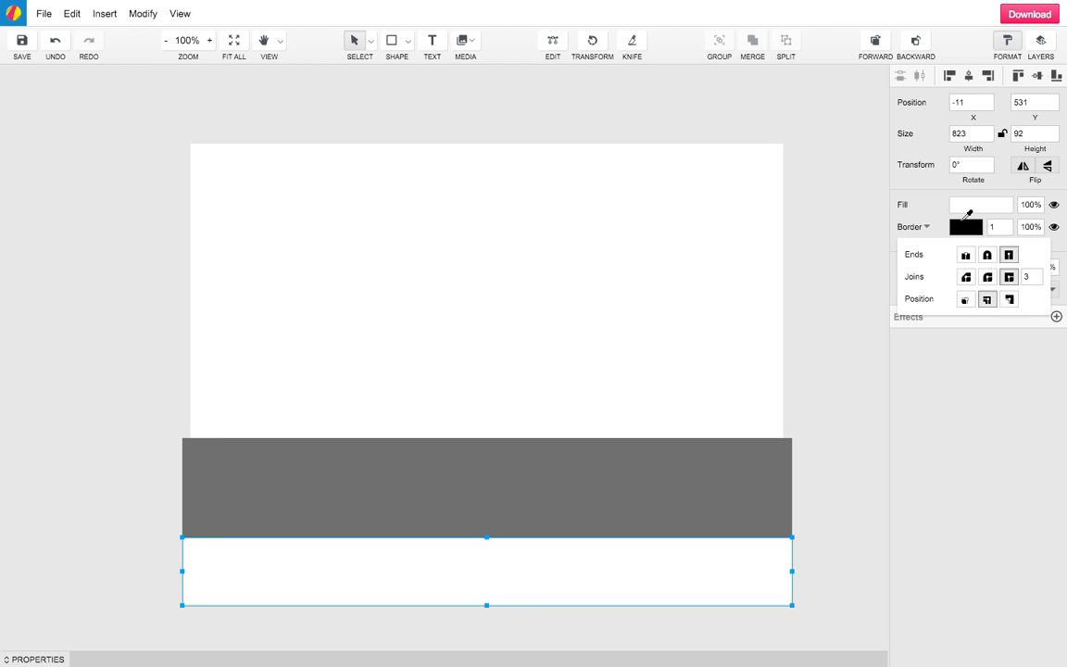
left_click(965, 226)
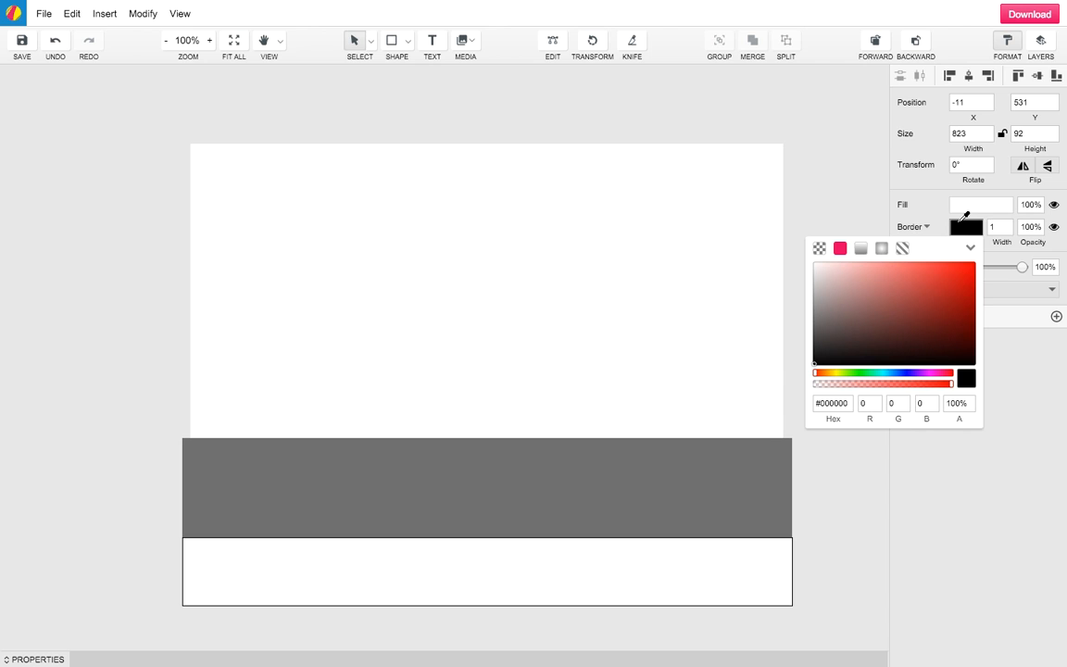
left_click(819, 247)
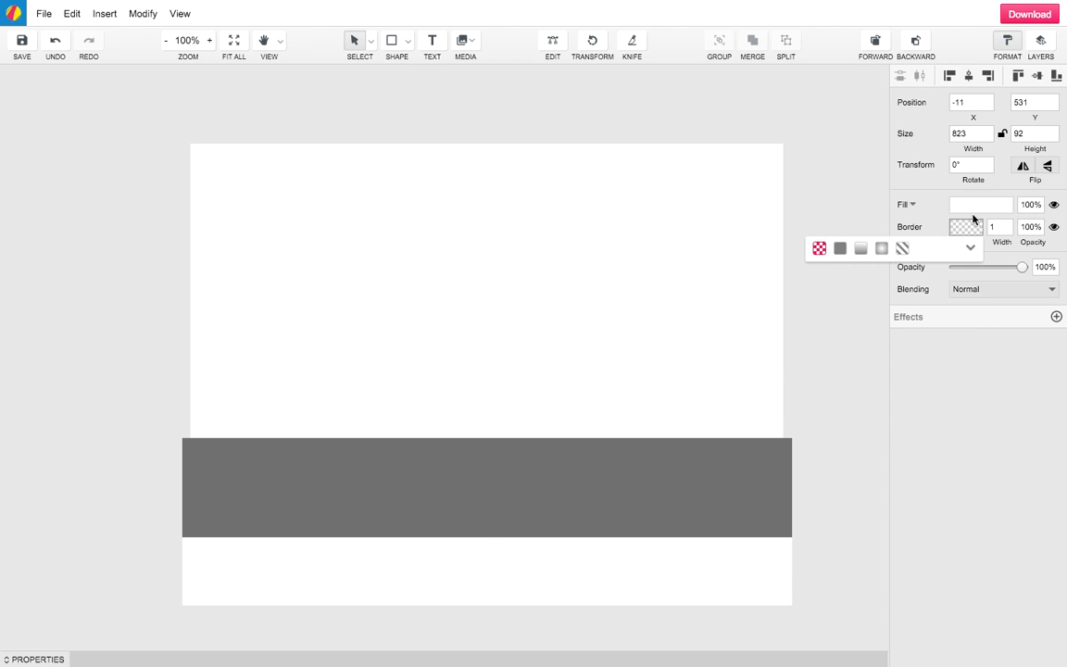
Fill the bottom strip dark green #1F6D28 and deselect it
left_click(973, 206)
left_click_drag(903, 352, 895, 353)
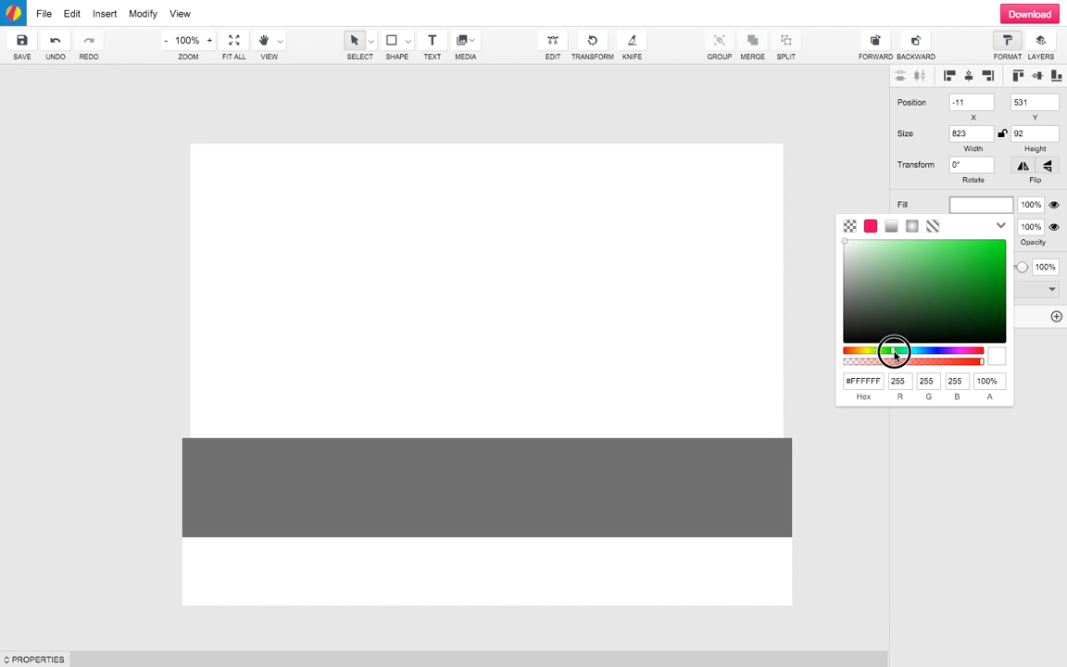
mouse_move(958, 304)
left_mouse_down()
mouse_move(972, 295)
mouse_move(961, 303)
left_mouse_up()
left_click(753, 316)
left_click(394, 47)
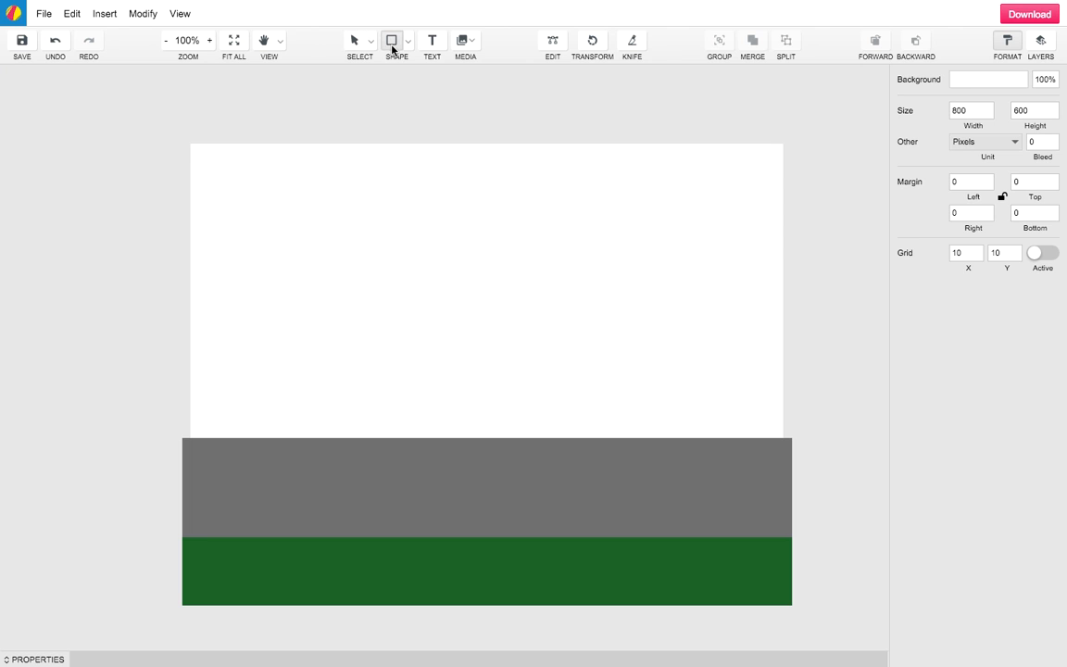
Draw an 823×407 px borderless sky rectangle with a vertical linear gradient fill
left_click_drag(183, 138, 792, 438)
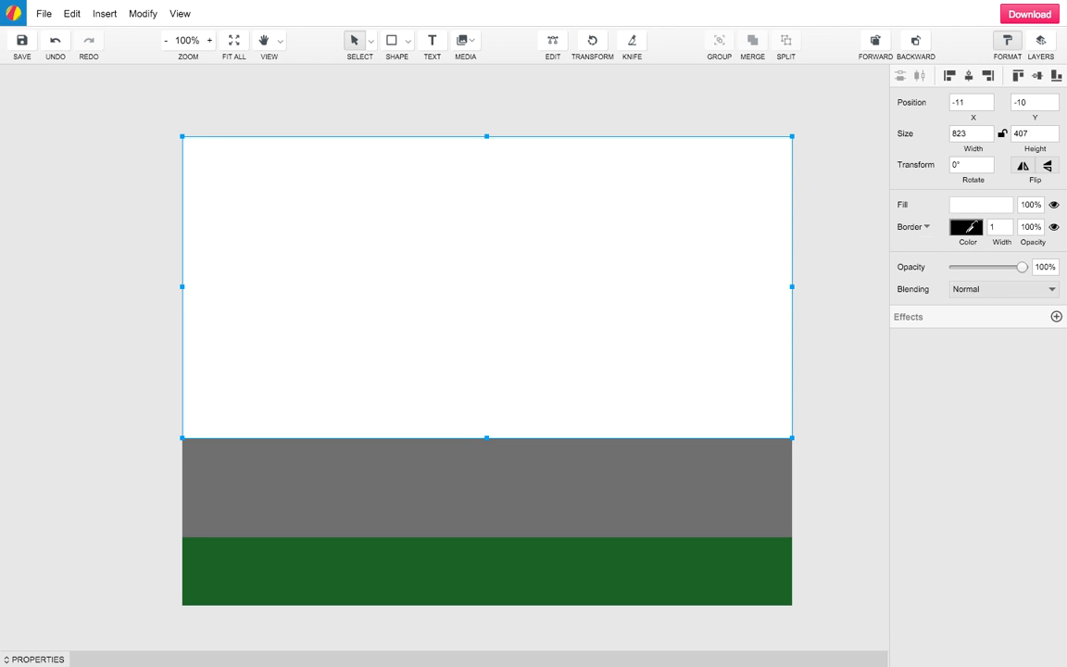
left_click(966, 227)
left_click(819, 248)
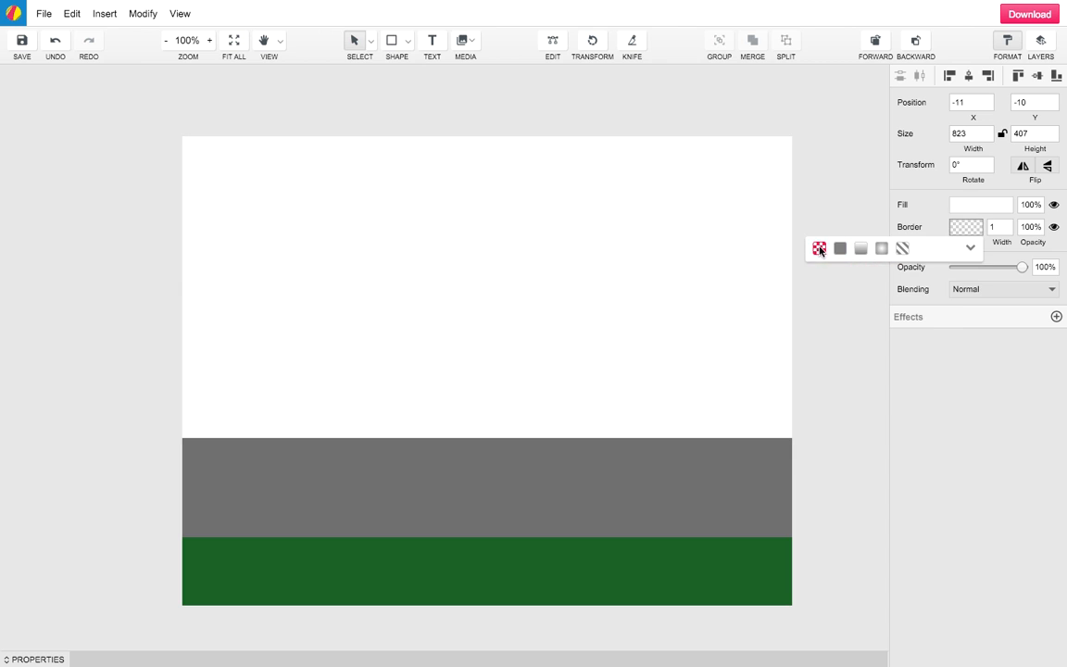
left_click(963, 205)
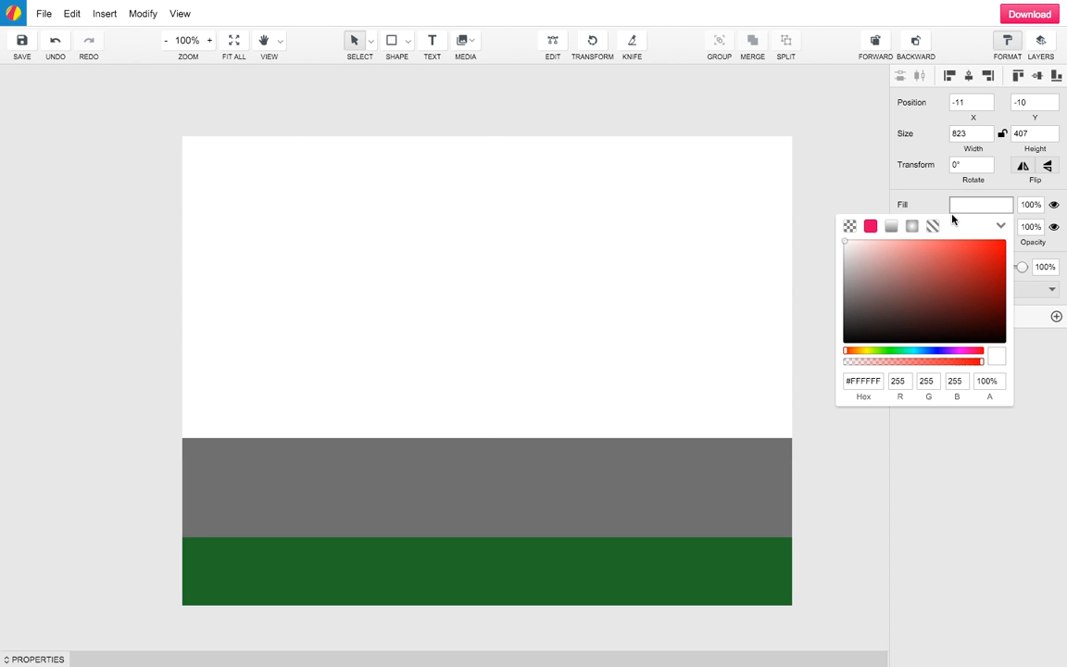
left_click(892, 227)
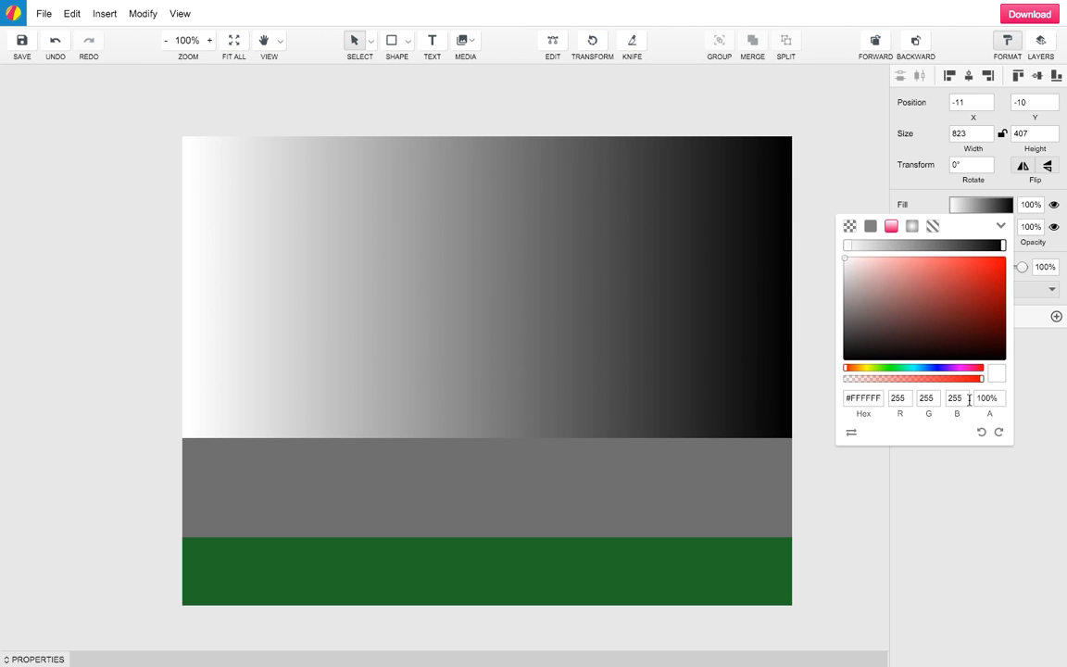
left_click(1000, 433)
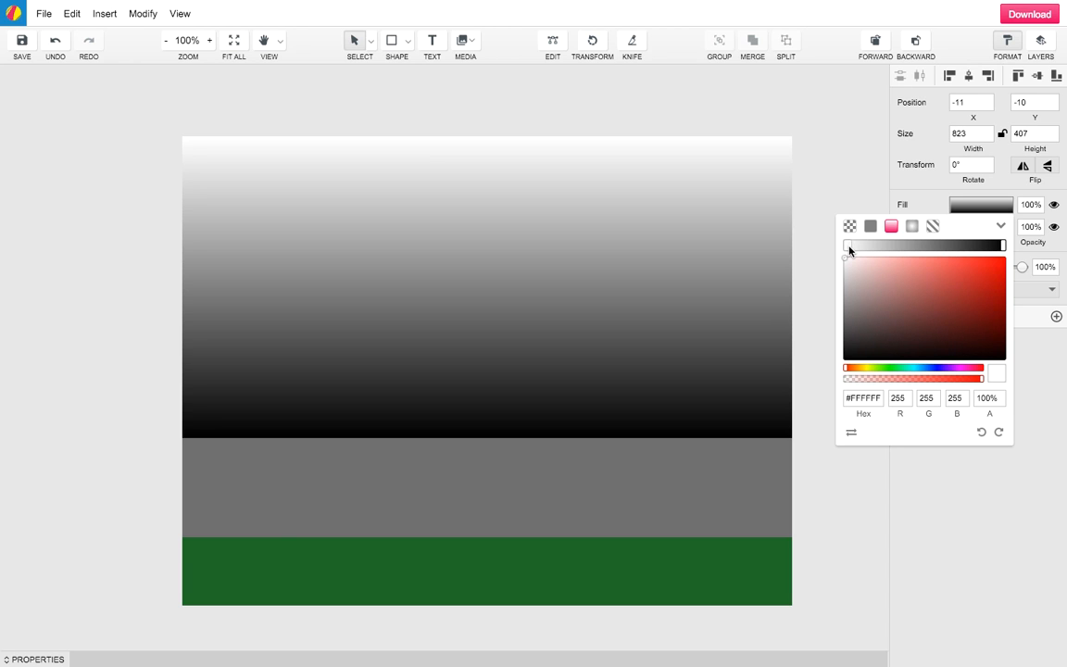
Recolour the sky gradient stops to pale blue #B2E7F8 and deeper blue #1881B6
left_click_drag(920, 372, 917, 369)
left_click(893, 285)
mouse_move(892, 285)
left_mouse_down()
mouse_move(886, 255)
mouse_move(907, 285)
mouse_move(934, 267)
mouse_move(886, 256)
mouse_move(891, 264)
left_mouse_up()
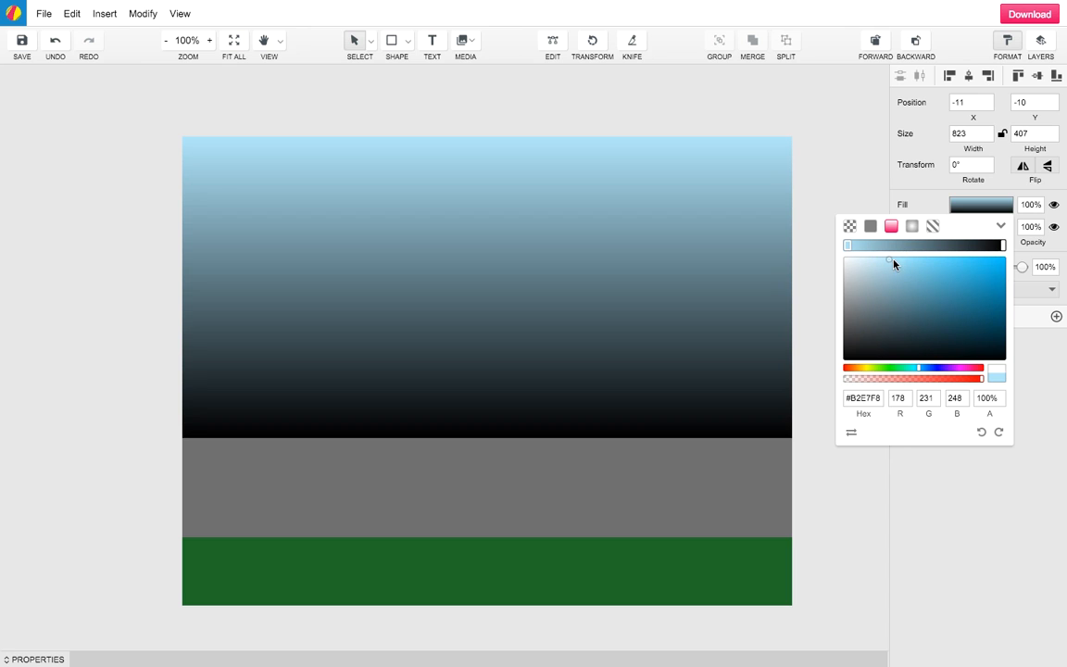
left_click(1002, 246)
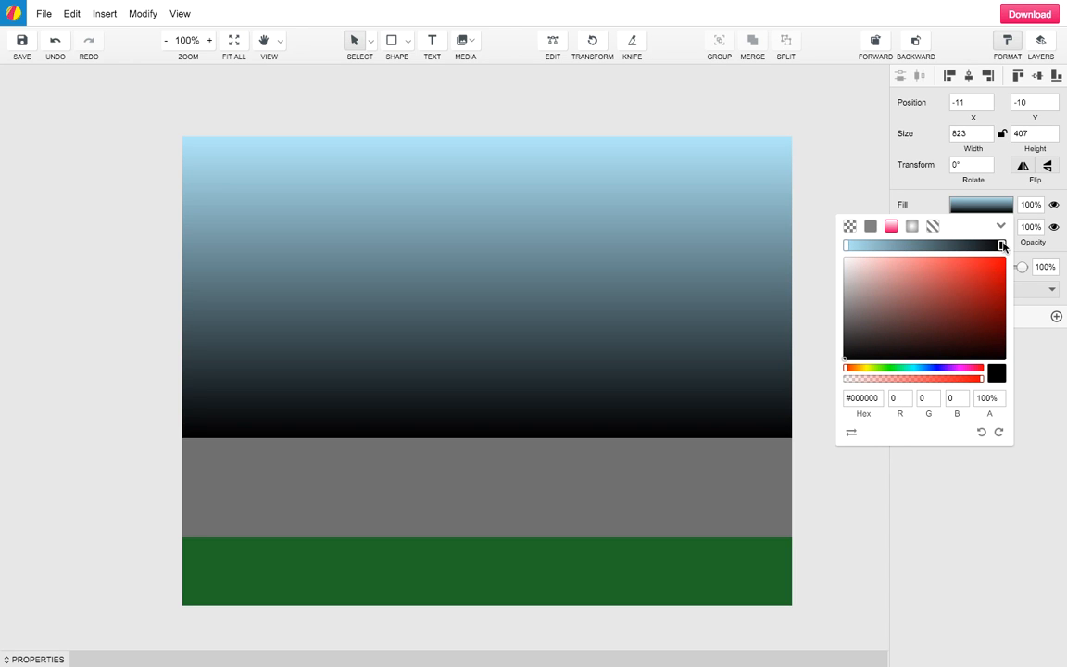
left_click(924, 369)
left_click_drag(924, 370, 921, 370)
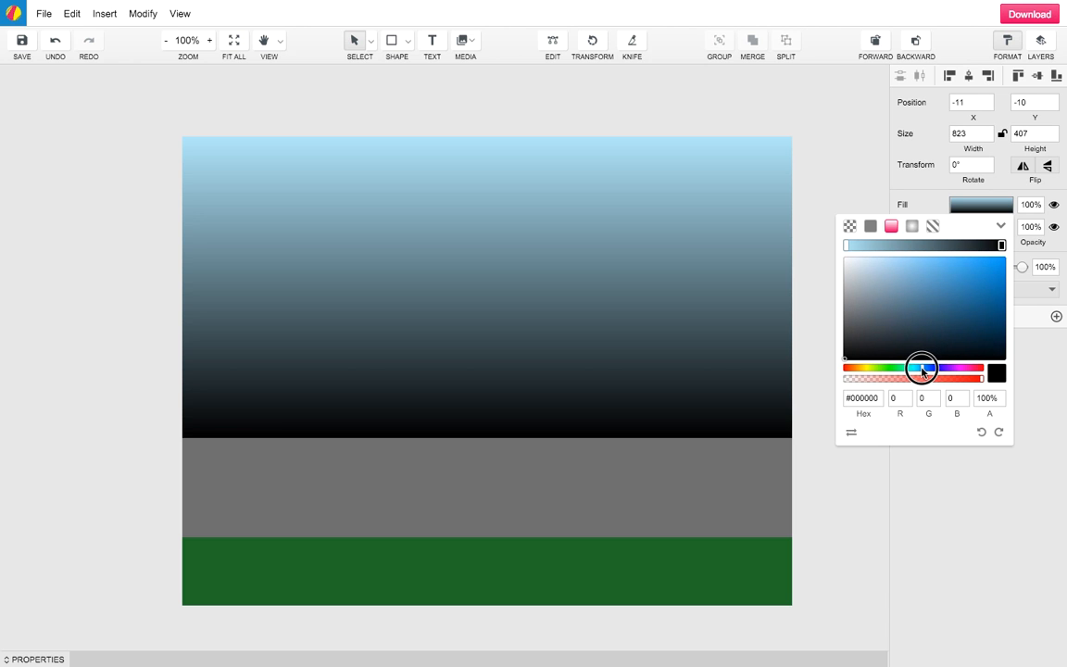
left_click_drag(984, 279, 985, 286)
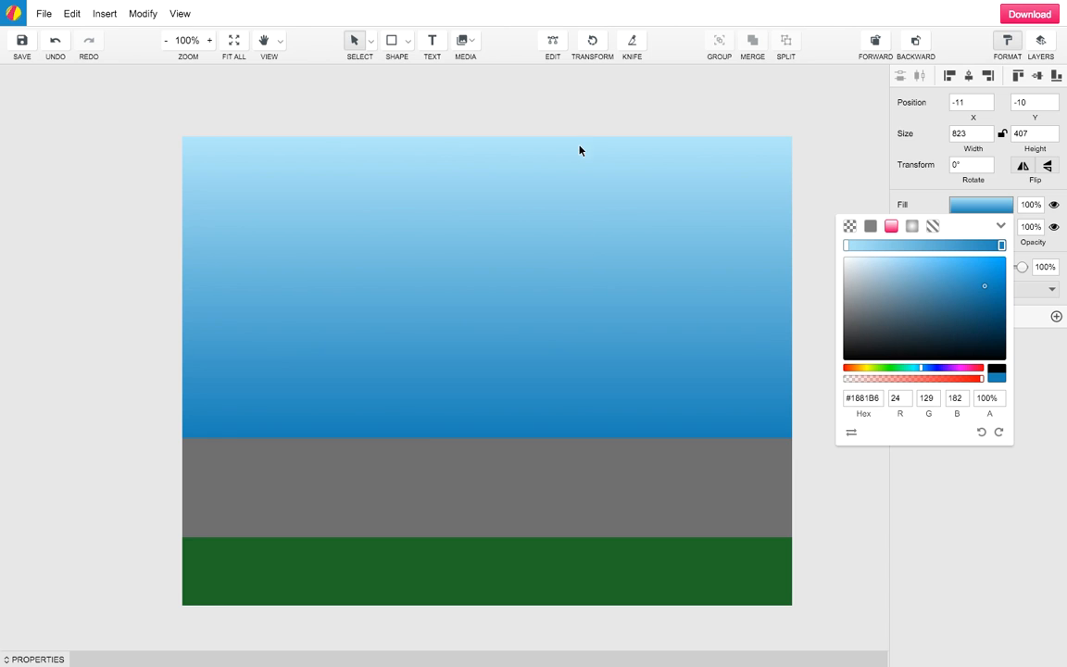
Rotate the gradient so deep blue sits at the top, fading to pale blue below
left_click(1001, 432)
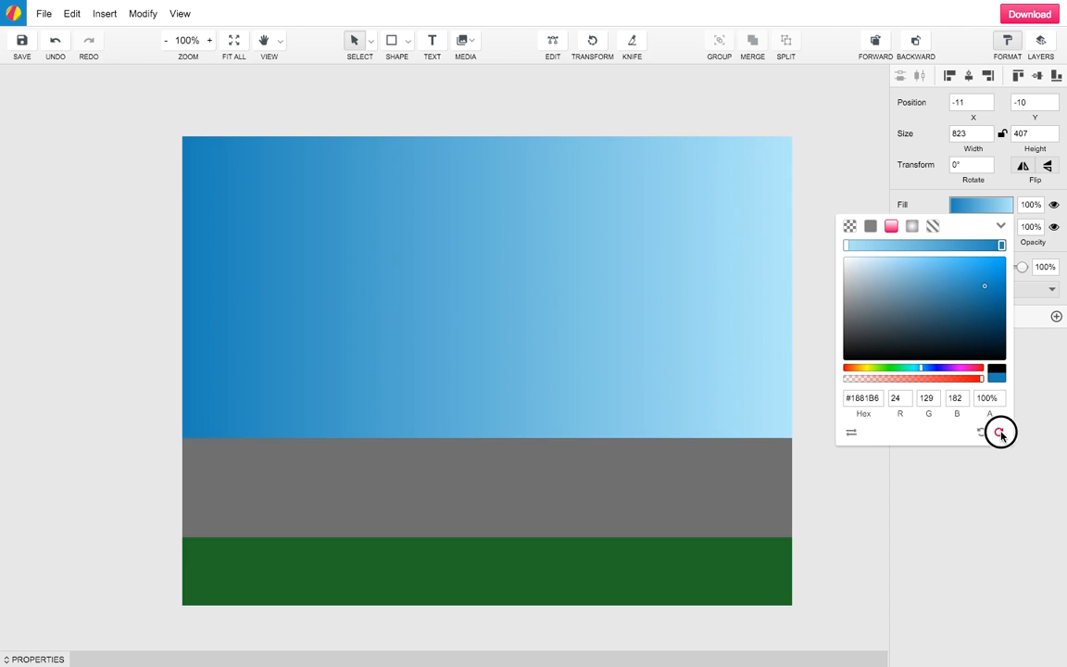
left_click(1000, 433)
left_click(1000, 433)
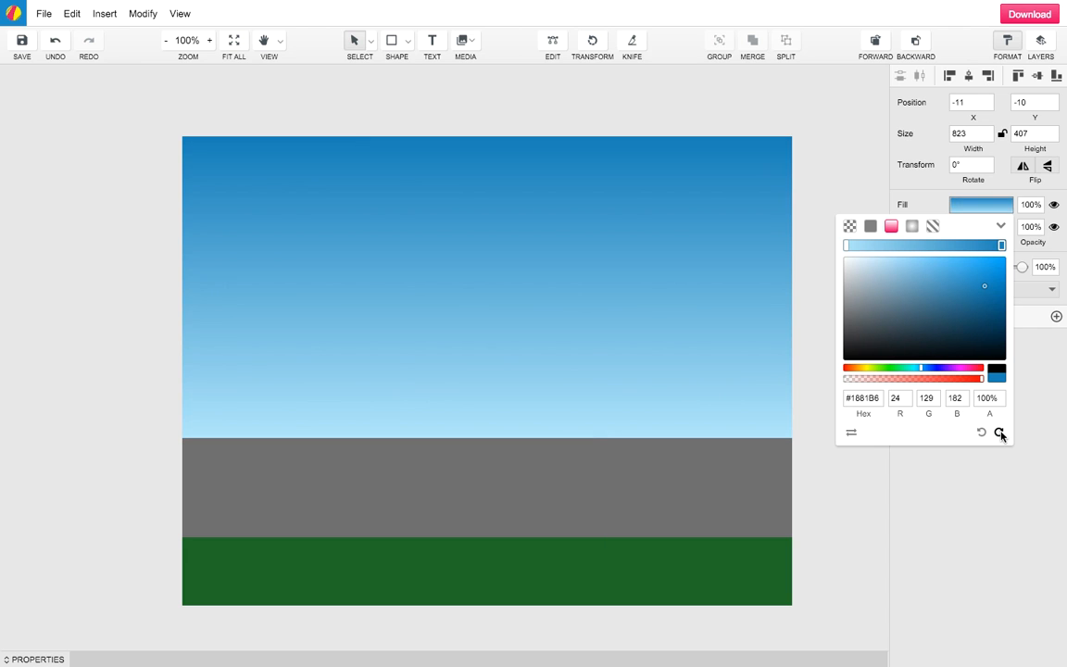
left_click(982, 433)
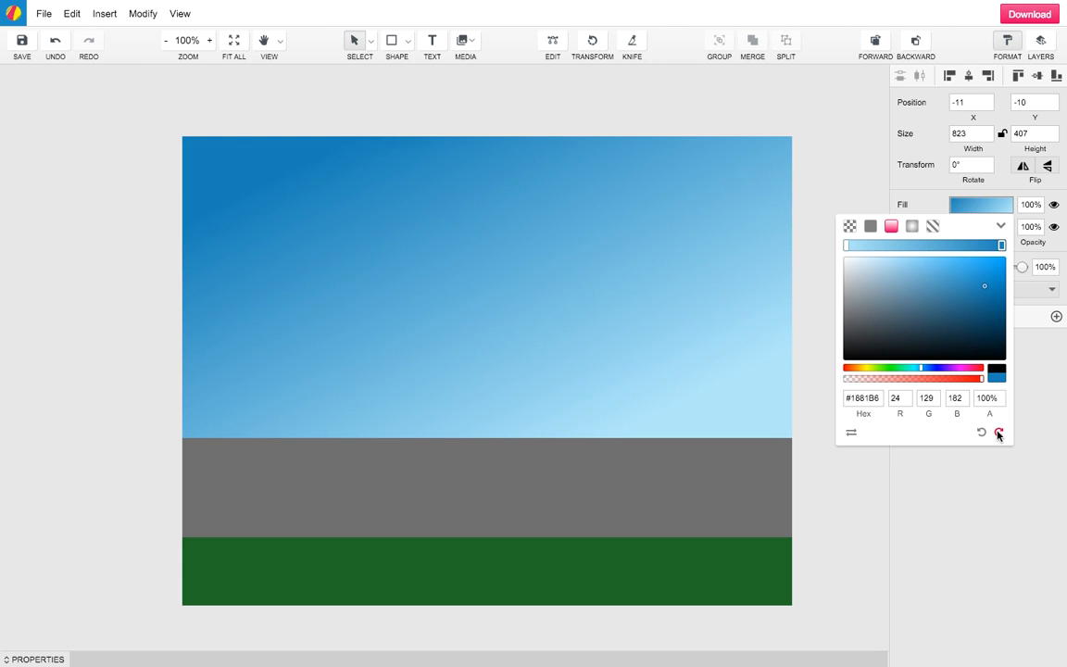
left_click(999, 433)
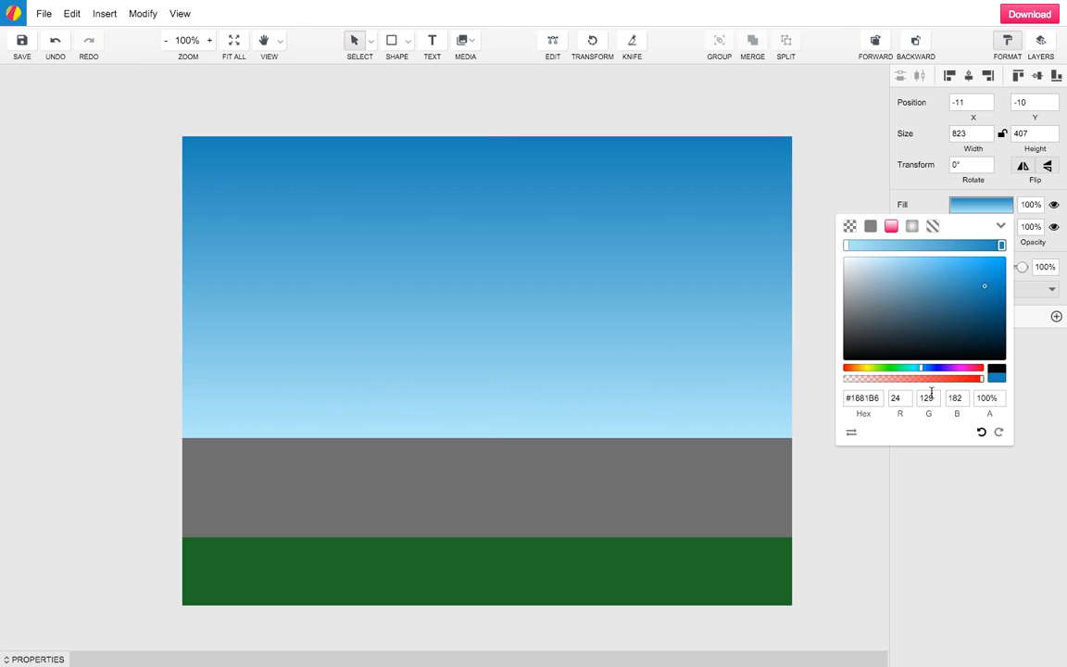
Close the colour picker, deselect the sky rectangle, and open the media insert menu
left_click(662, 271)
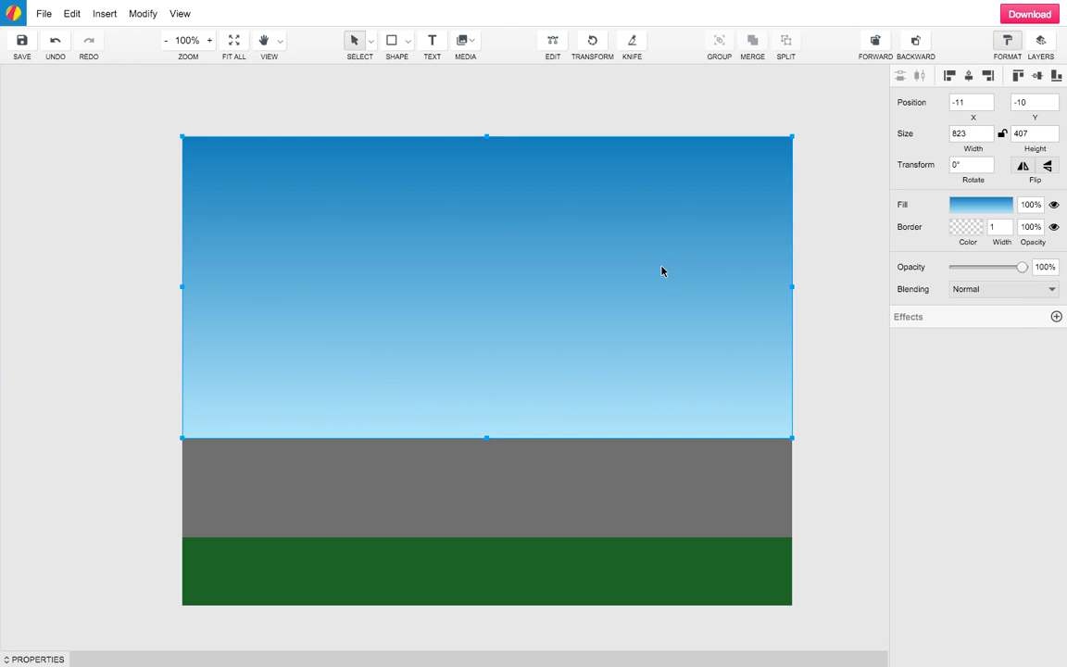
left_click(858, 274)
mouse_move(447, 54)
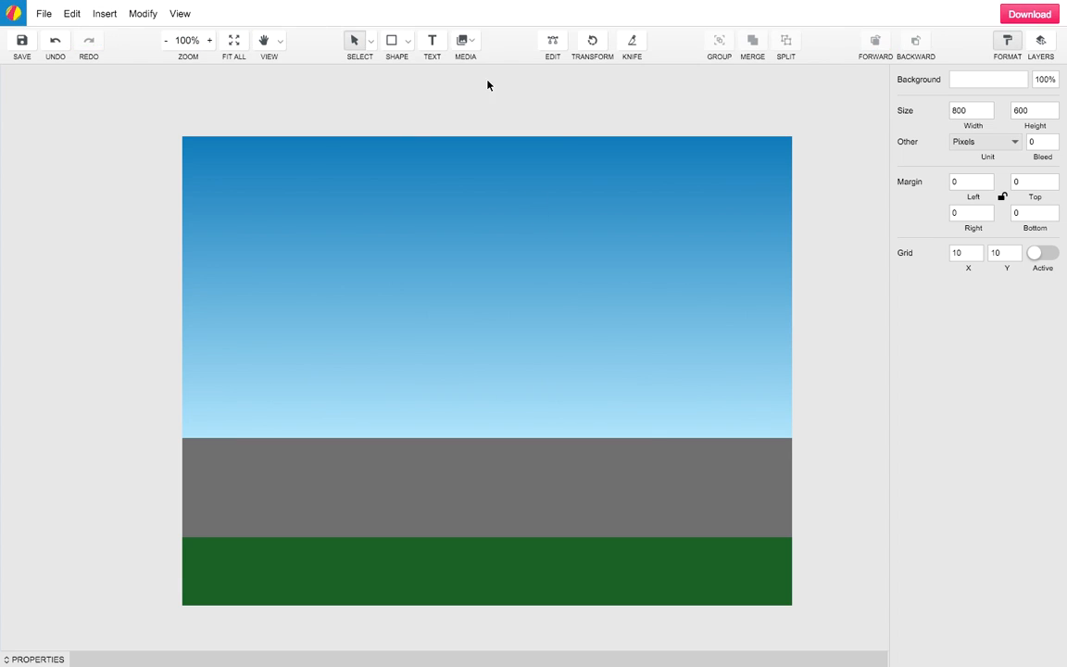
left_click(474, 46)
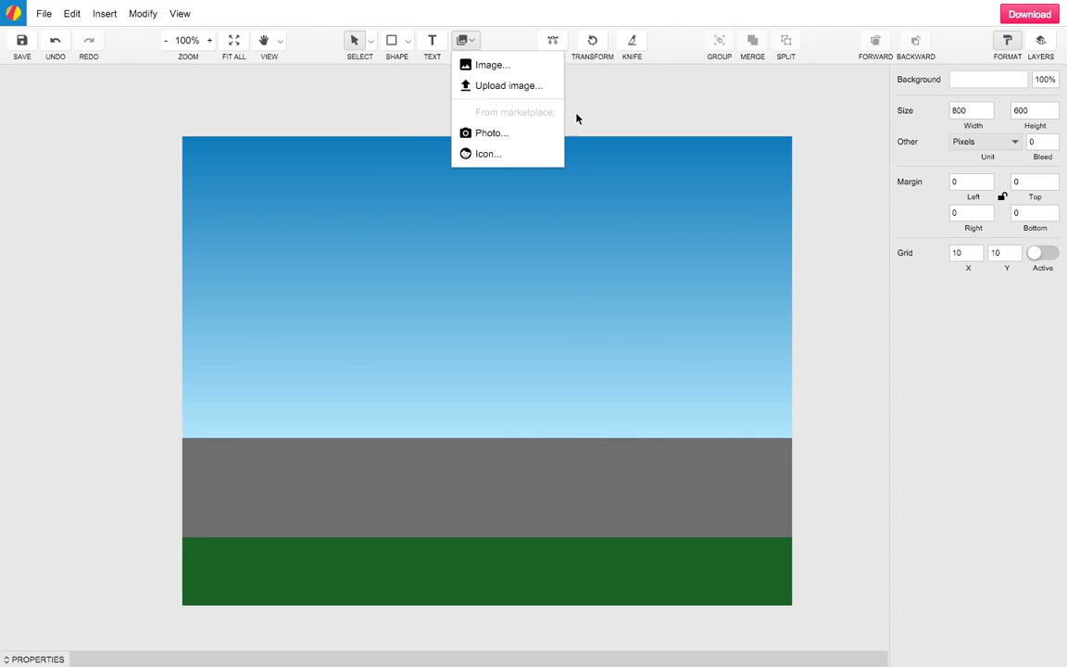
Search the icon library for 'cloud' and place the light blue cloud at position 27, 25
left_click(484, 155)
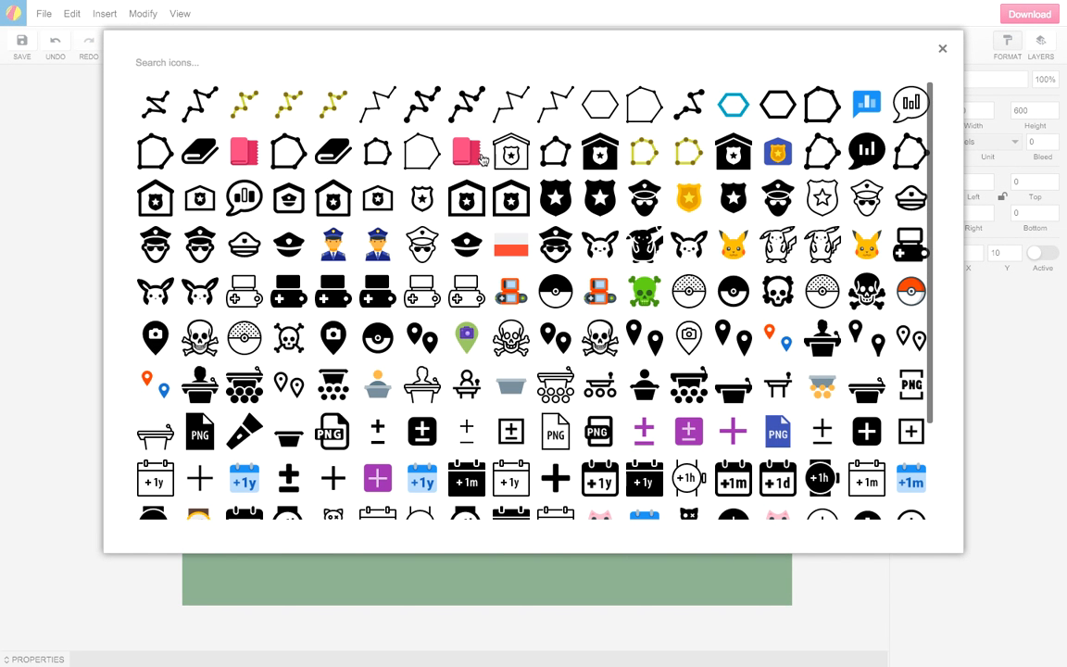
left_click(212, 60)
type("clou")
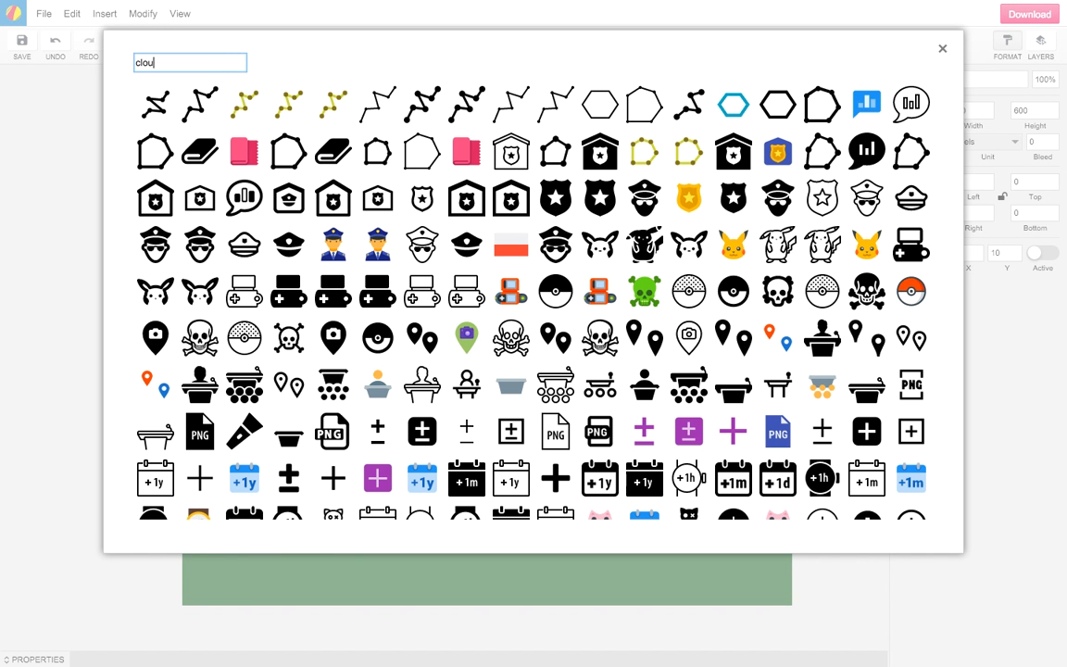
type("d")
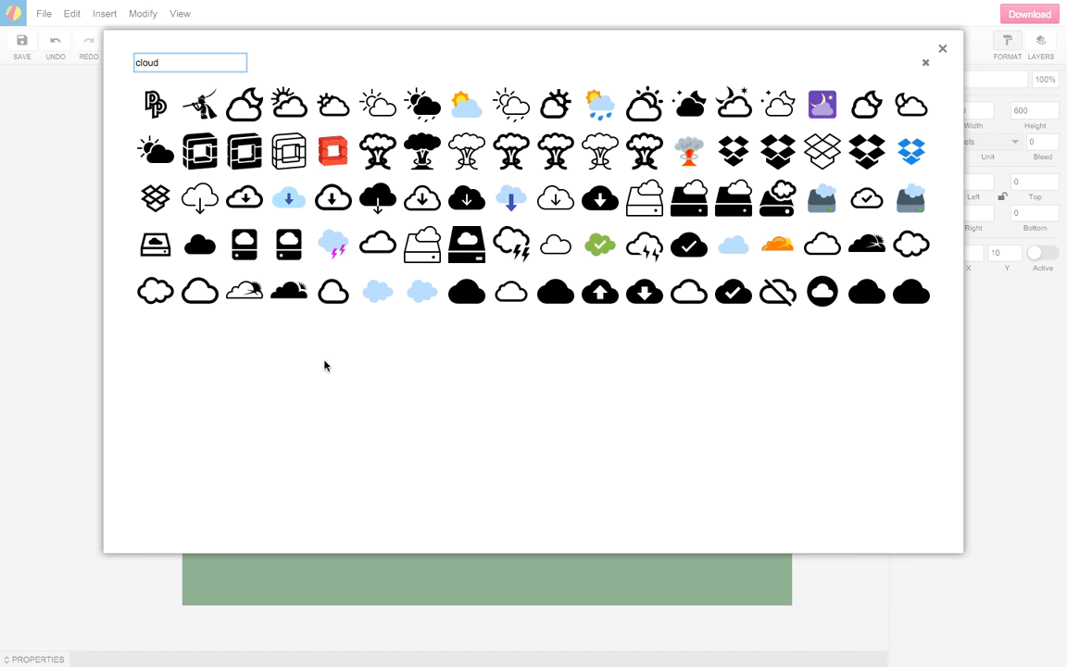
left_click(419, 298)
left_click_drag(486, 370, 241, 192)
left_click(241, 194)
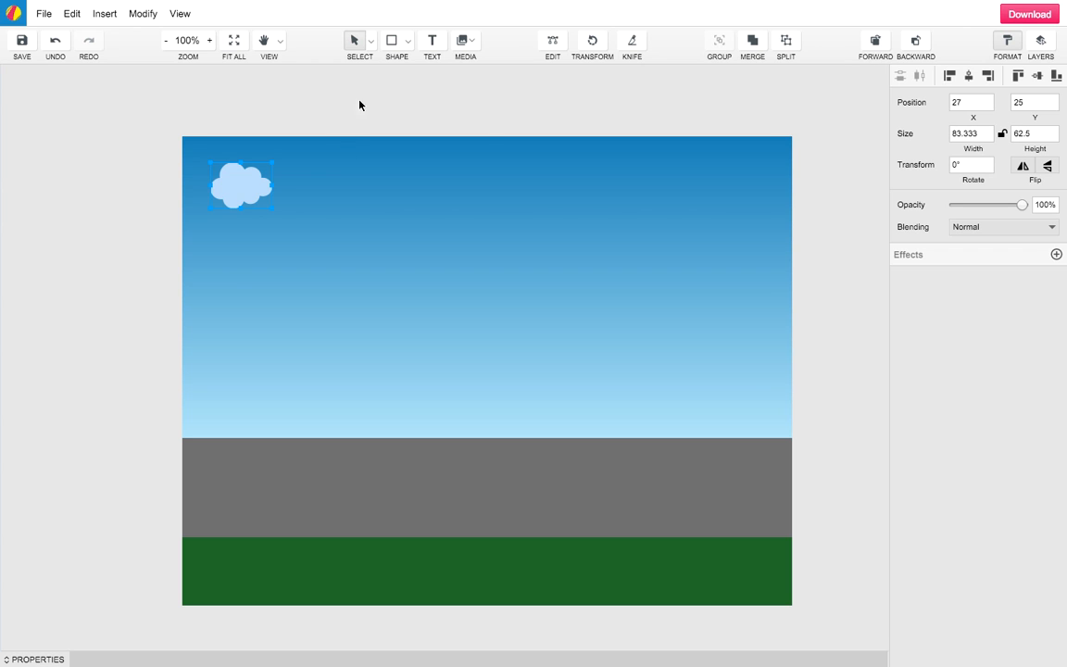
Subselect the cloud's circles and give them a slightly different light blue fill
left_click(370, 41)
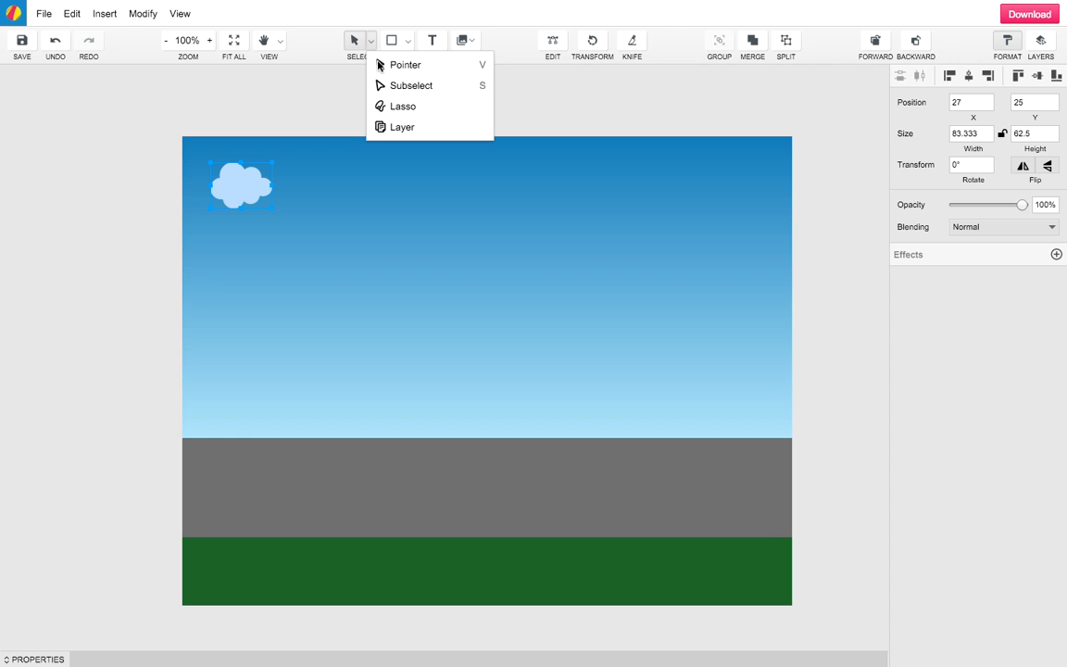
left_click(385, 85)
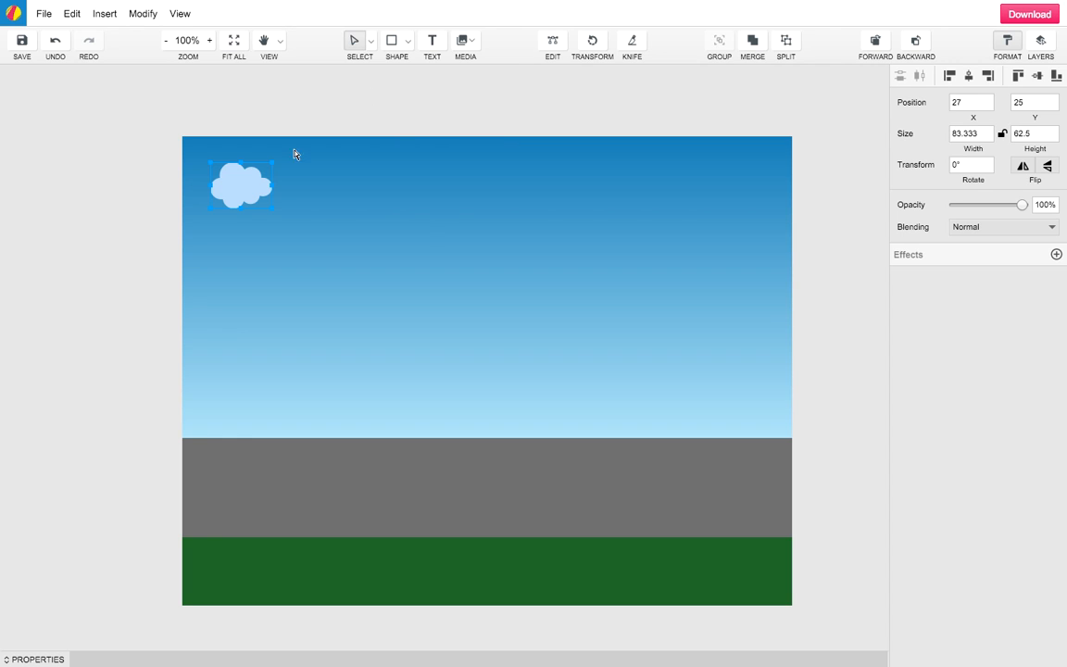
left_click(256, 181)
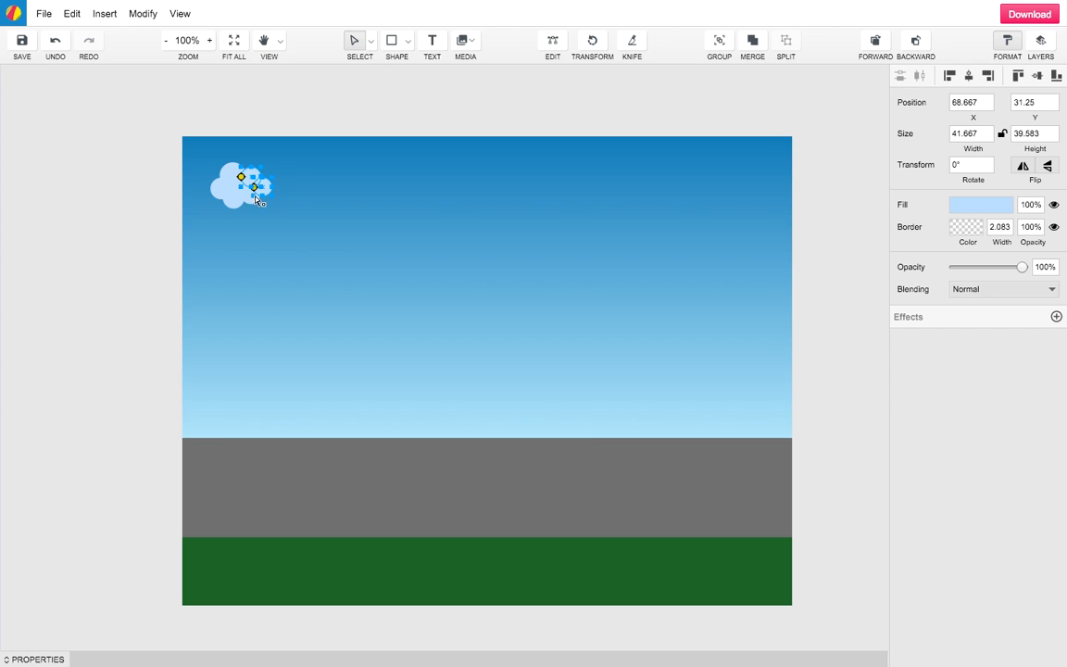
left_click(251, 202, "shift")
left_click(236, 200, "shift")
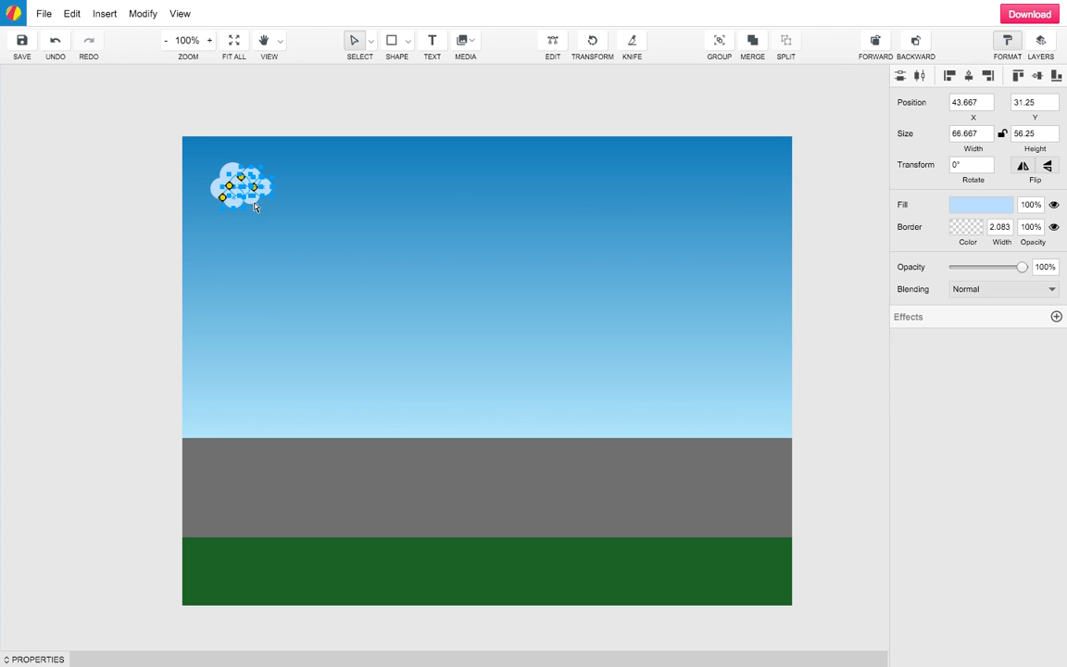
left_click(212, 182, "shift")
left_click(219, 168, "shift")
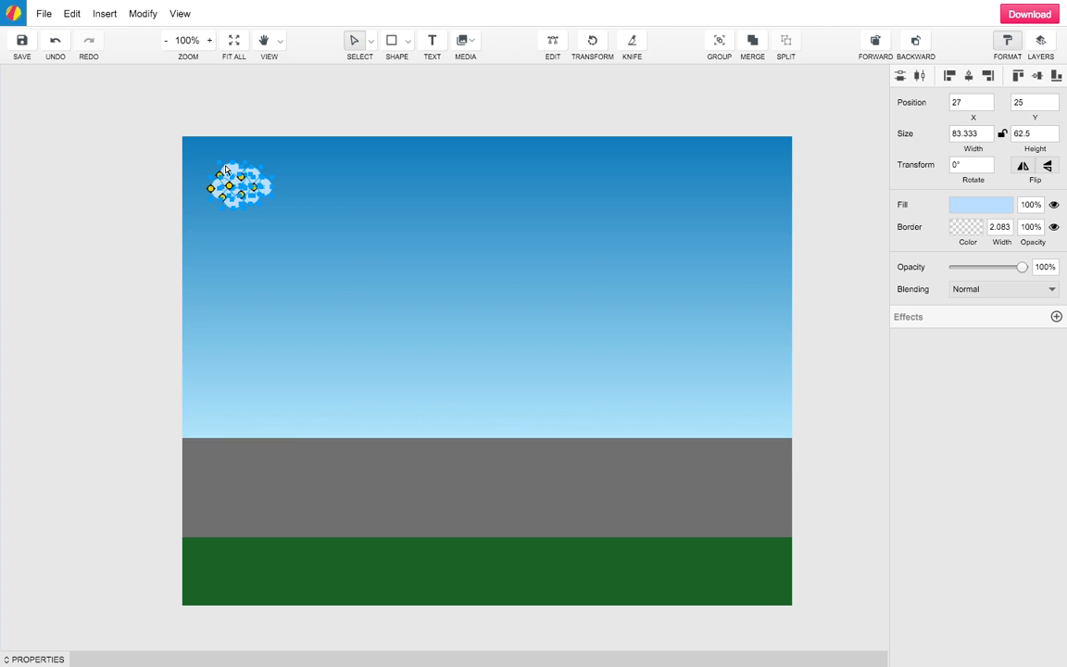
left_click(1001, 203)
left_click_drag(874, 266, 886, 244)
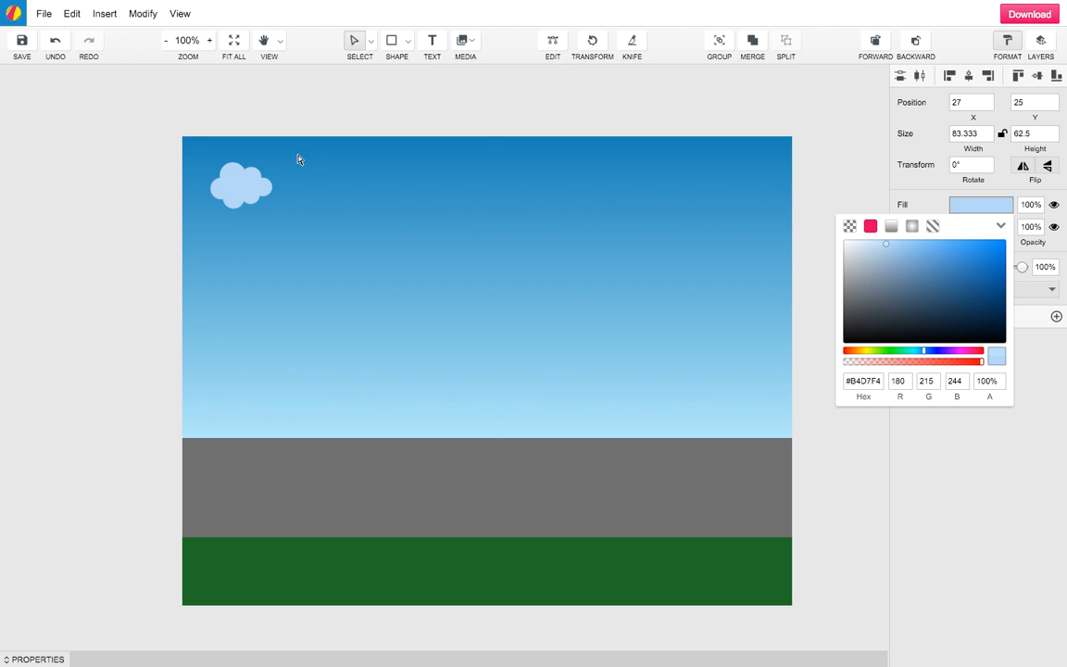
left_click(252, 198)
Shift one small cloud circle slightly right, making the cloud 81 by 62.5 px
left_click(295, 200)
left_click(266, 190)
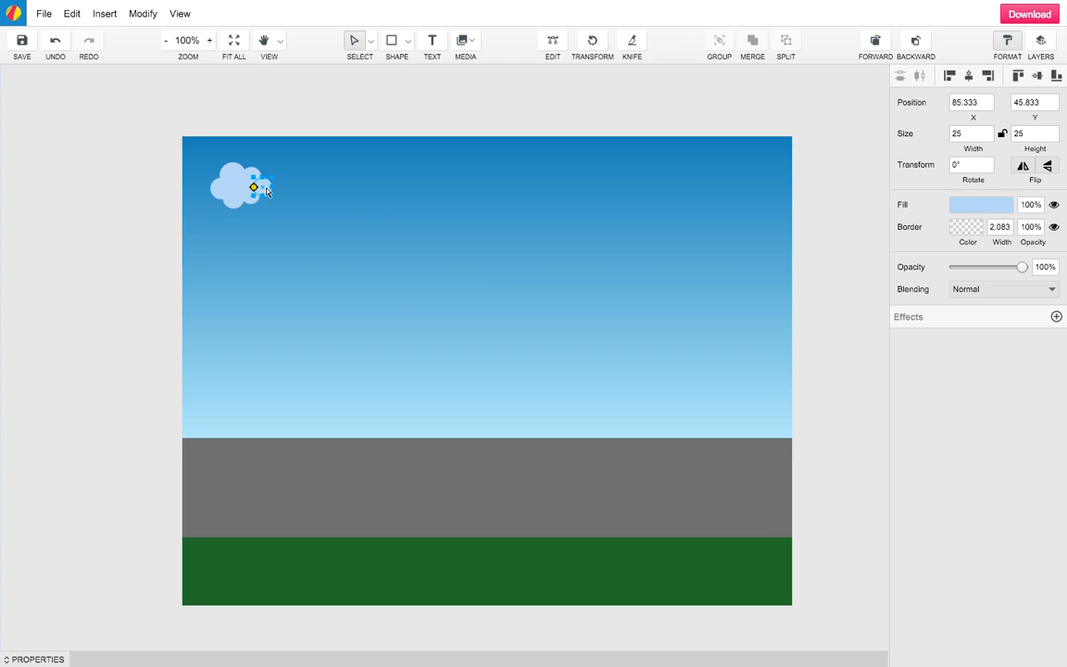
mouse_move(266, 188)
left_mouse_down()
mouse_move(279, 186)
mouse_move(268, 189)
left_mouse_up()
left_click(470, 111)
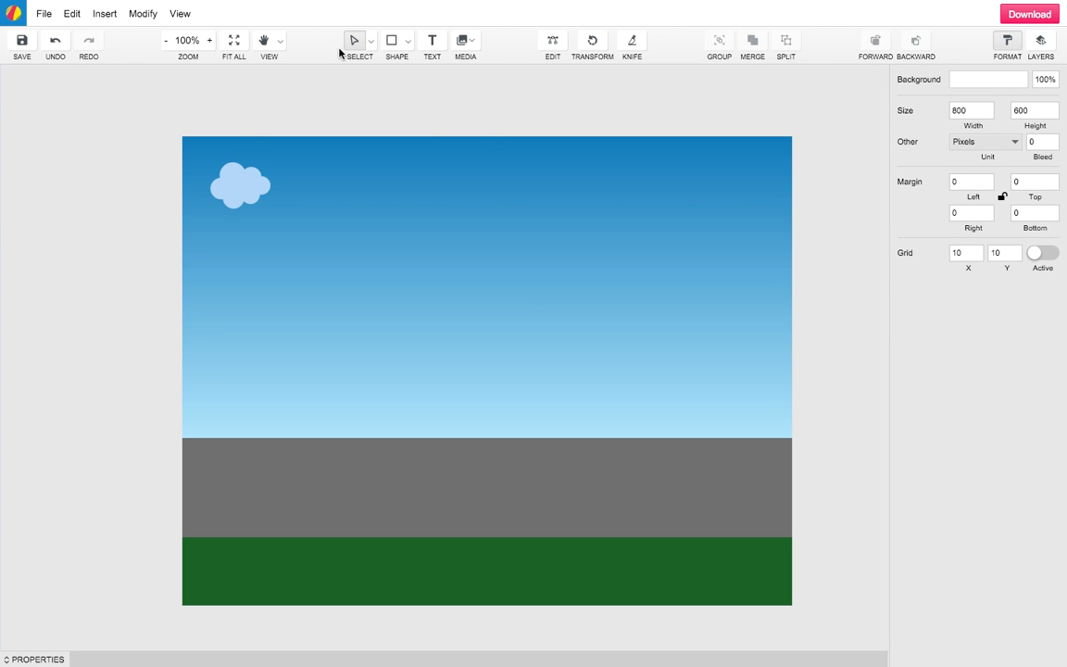
left_click(369, 41)
Duplicate the cloud, enlarge one copy to 108×83.333 px, and arrange the clouds across the sky
left_click(405, 65)
left_click(239, 190)
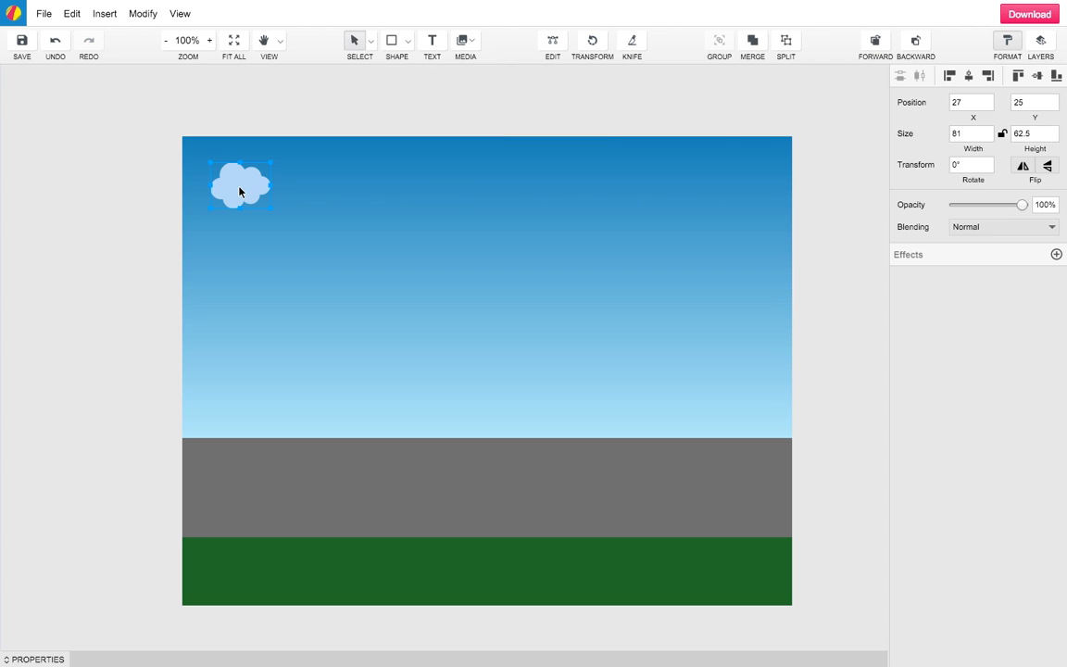
left_click(78, 17)
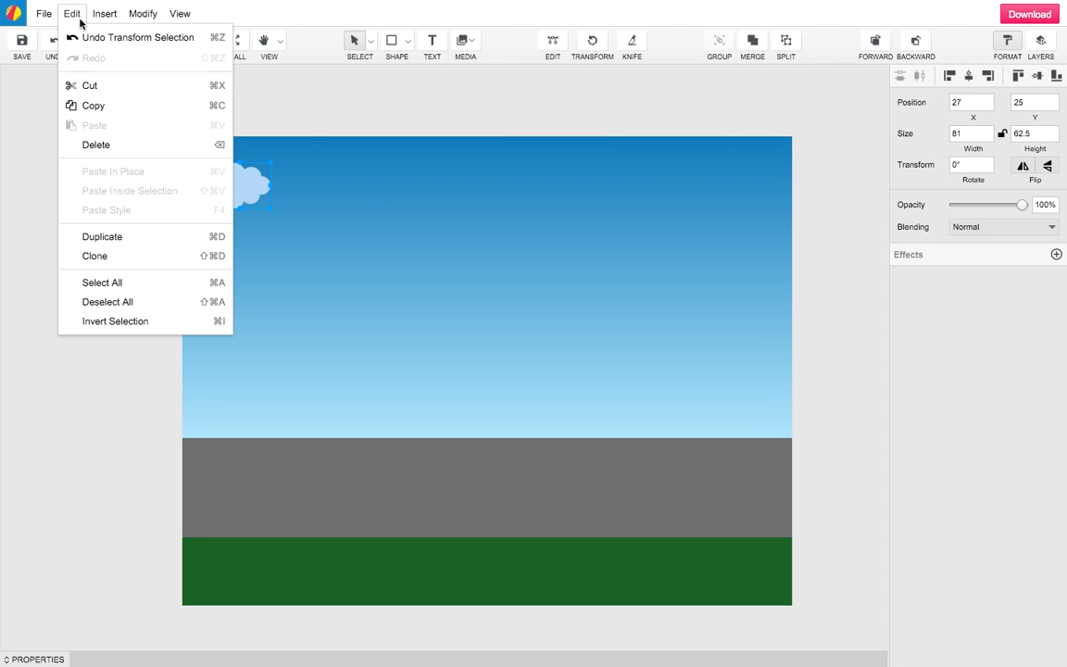
left_click(127, 237)
left_click_drag(238, 184, 407, 212)
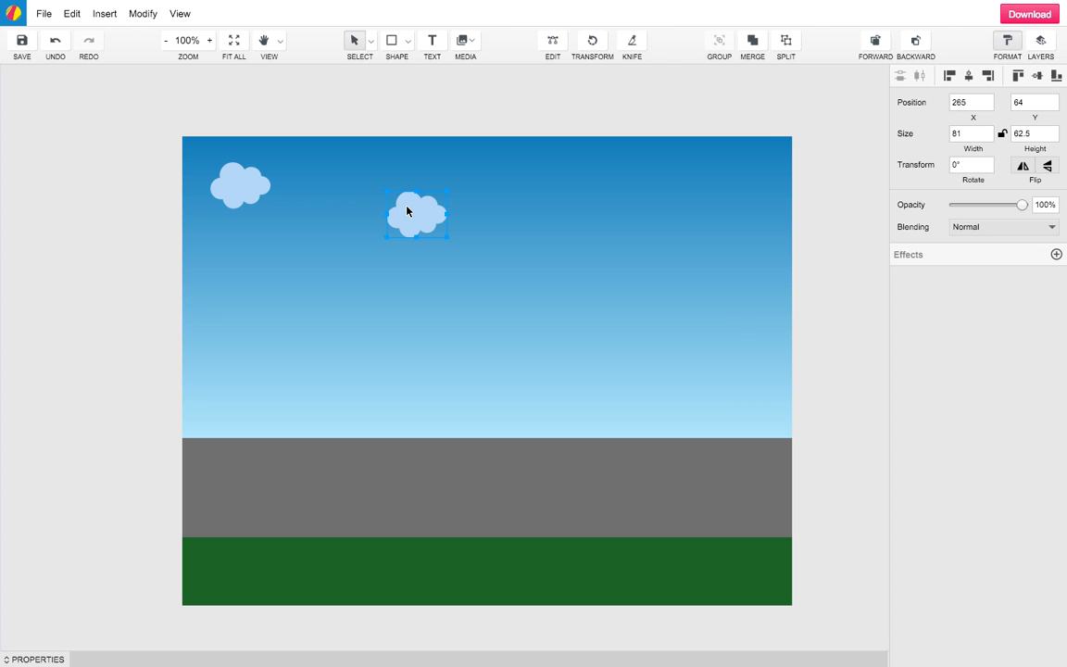
left_click_drag(447, 238, 462, 177)
left_click_drag(367, 208, 391, 226)
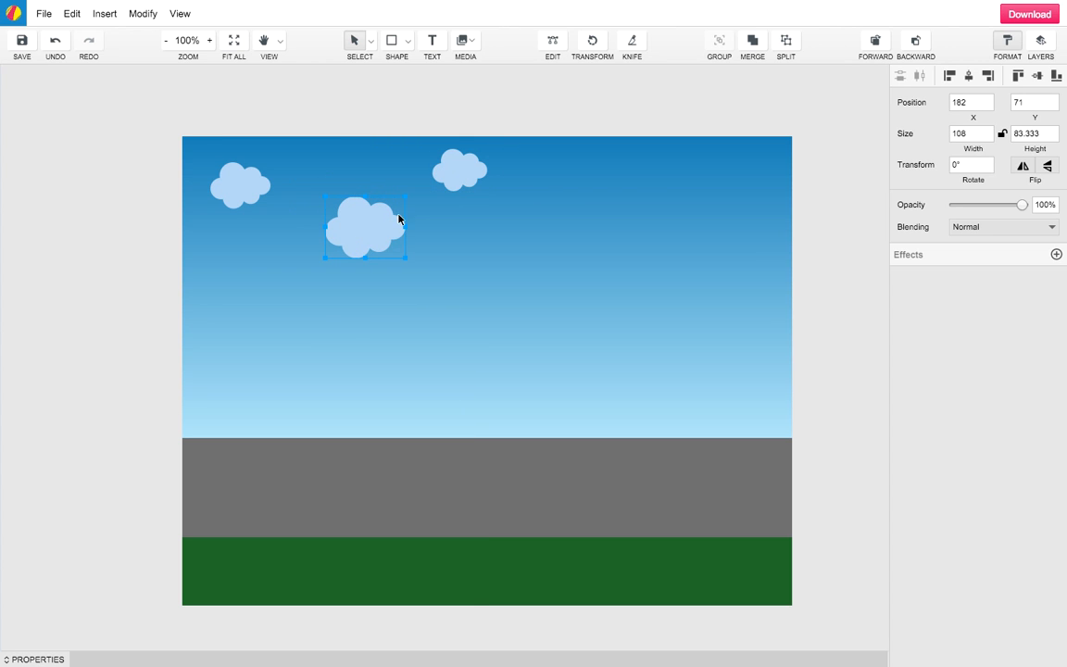
left_click_drag(460, 169, 492, 169)
Insert the Partly Cloudy Day icon and enlarge it to 121×105.875 px in the upper-right sky
left_click(474, 38)
left_click(488, 153)
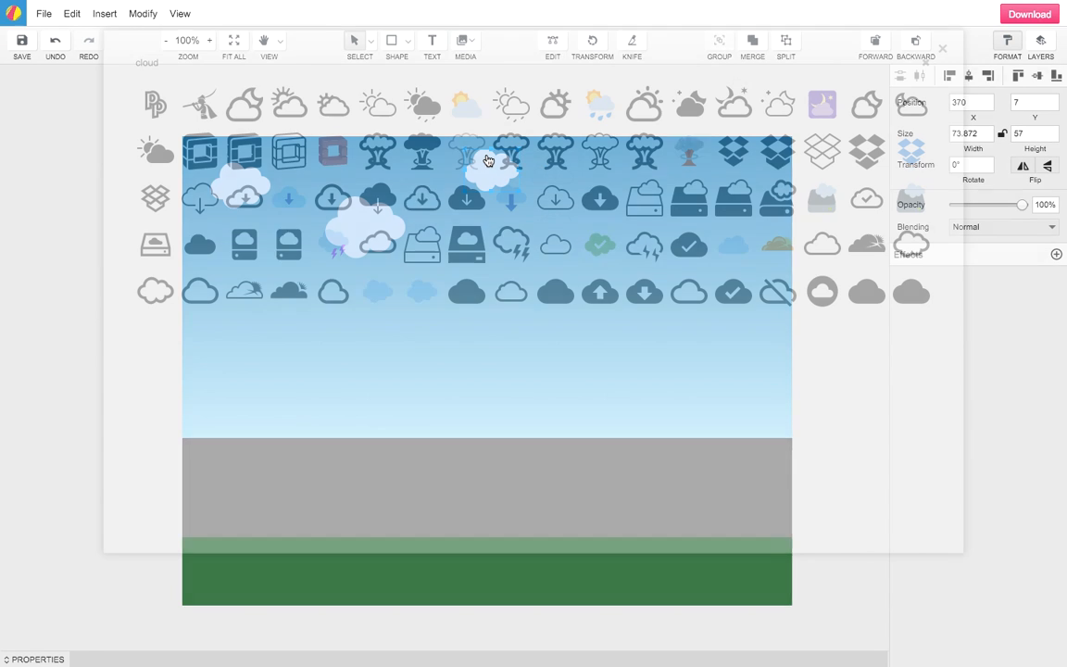
left_click(468, 110)
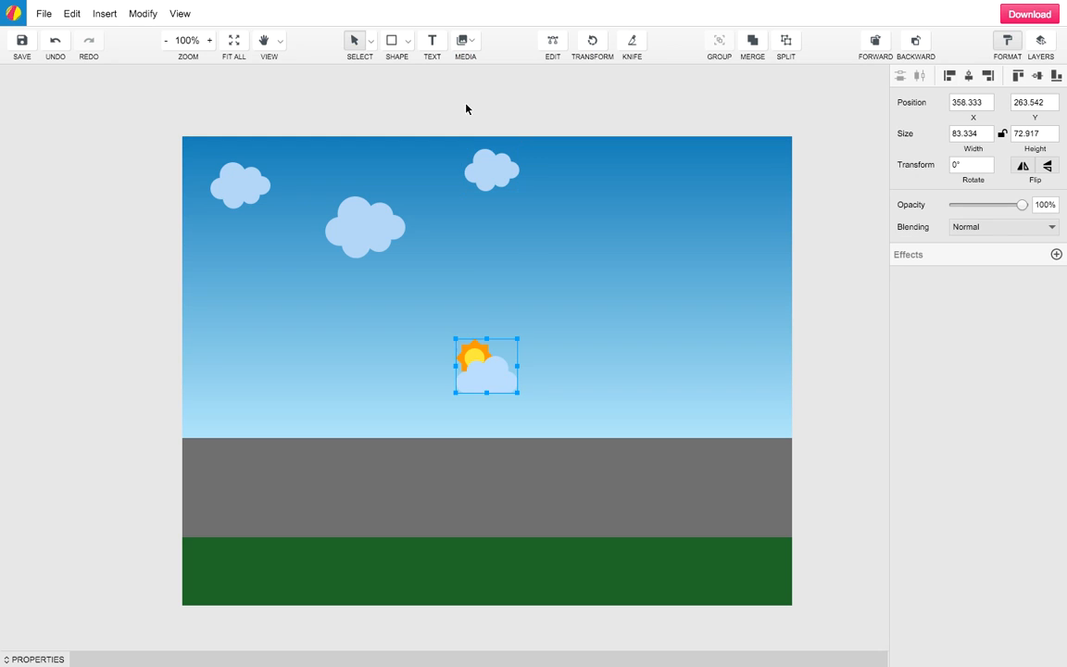
left_click_drag(497, 377, 685, 216)
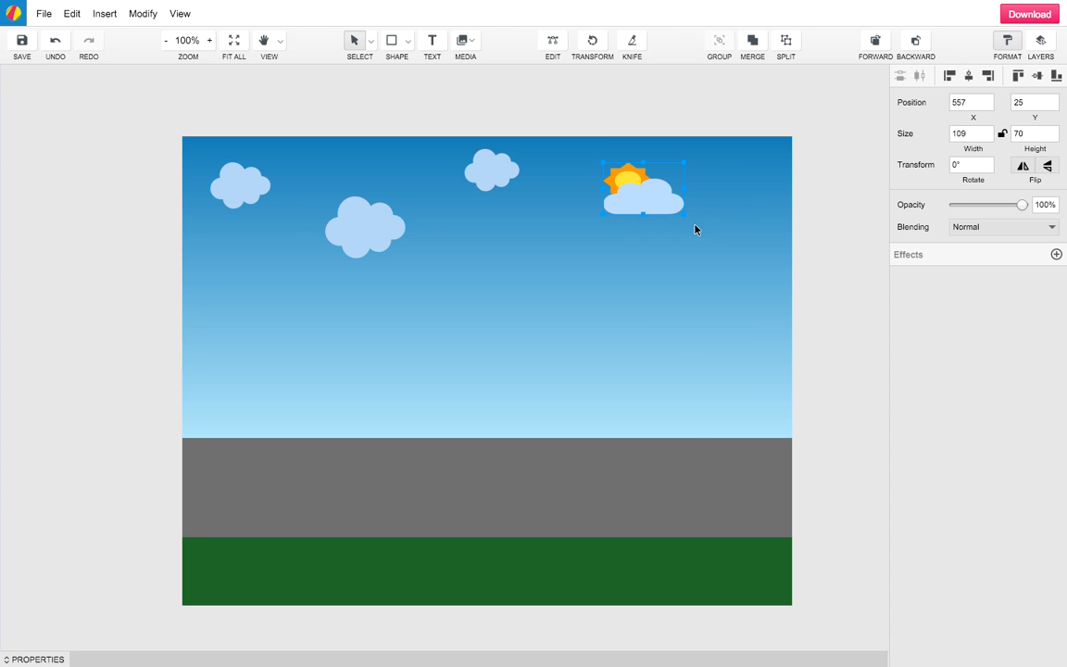
key("ctrl+z")
left_click_drag(667, 222, 691, 211)
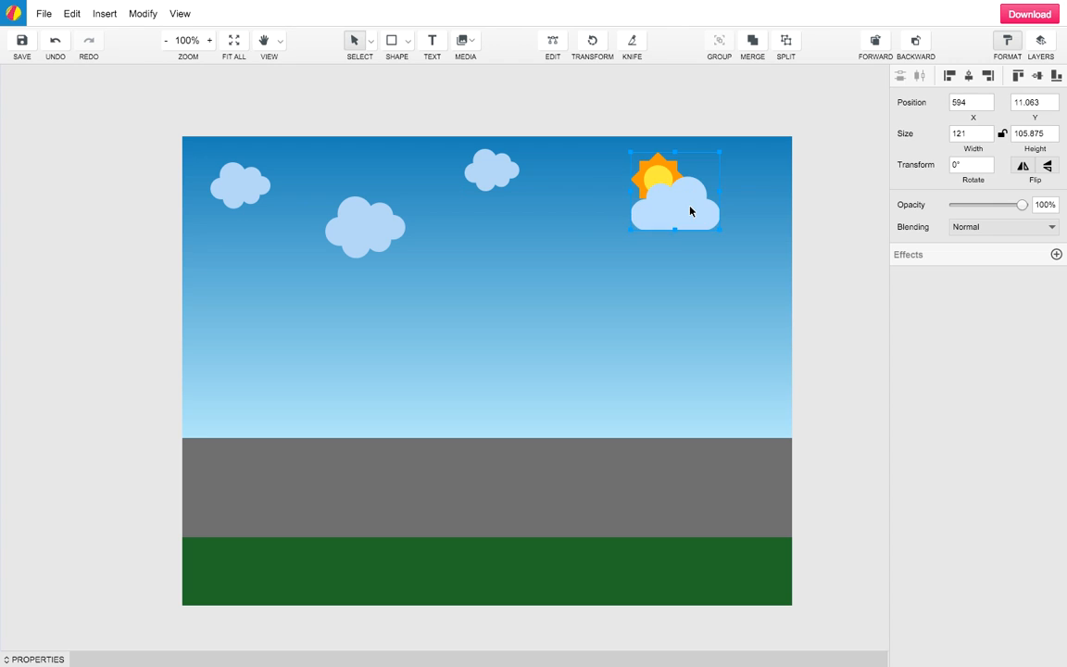
left_click(55, 268)
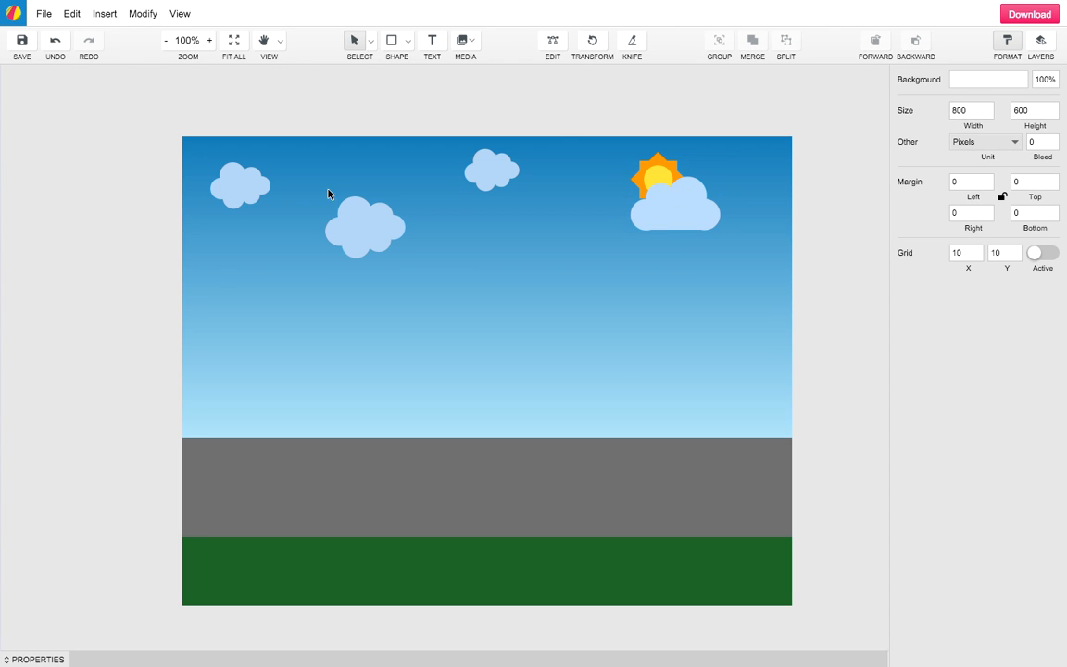
Insert the blue-and-orange covered wagon icon found by searching the icon library for 'wa'
left_click(473, 42)
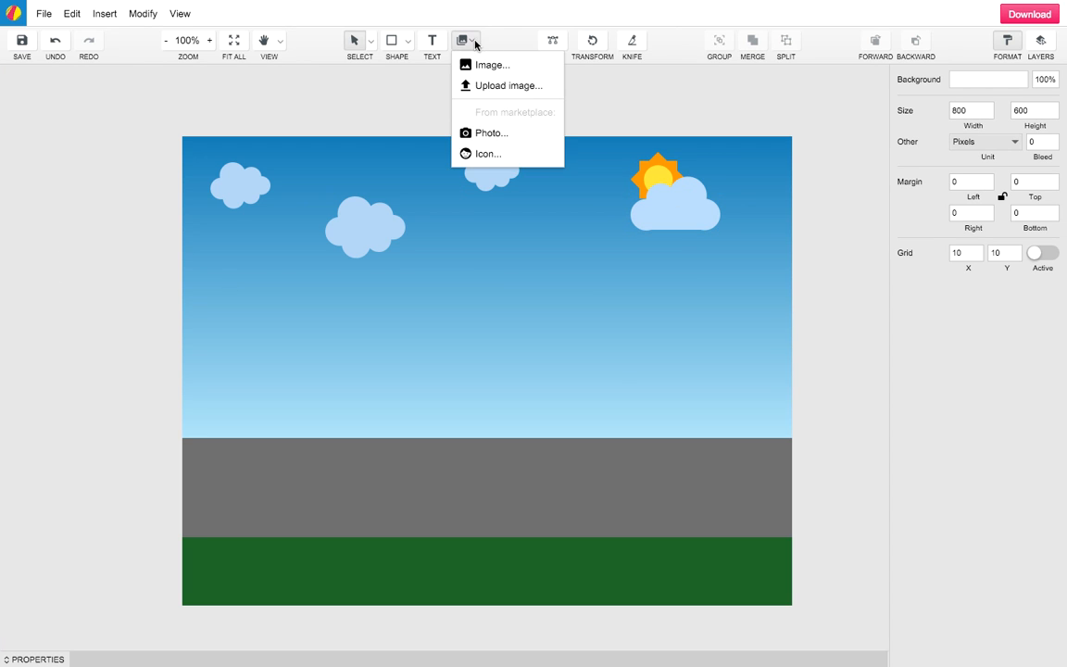
left_click(481, 154)
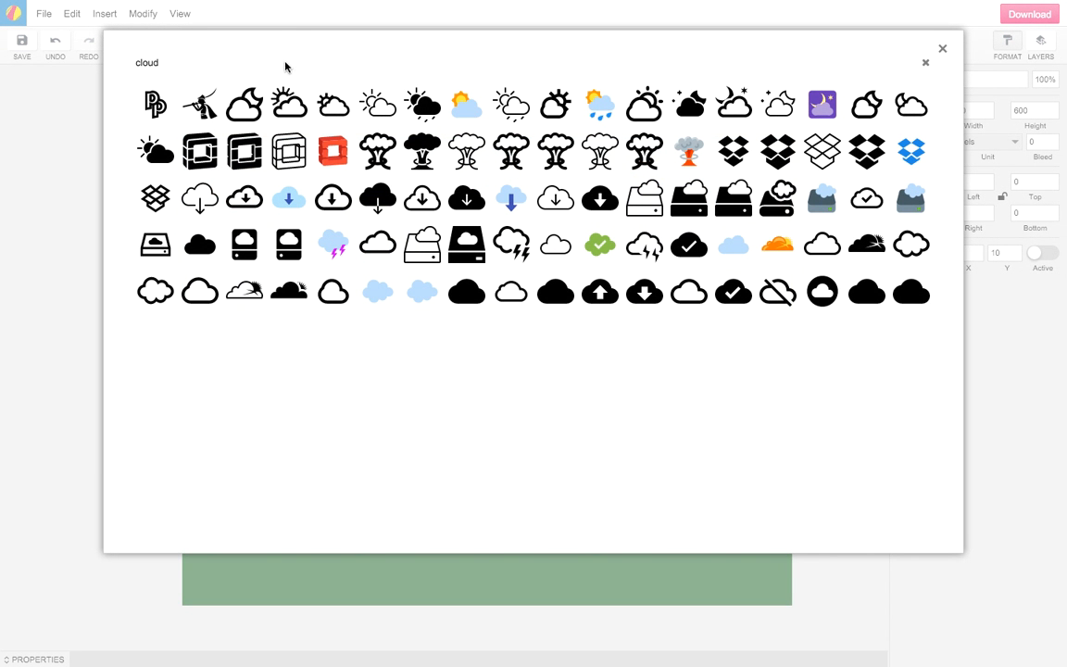
left_click(172, 62)
type("wagon")
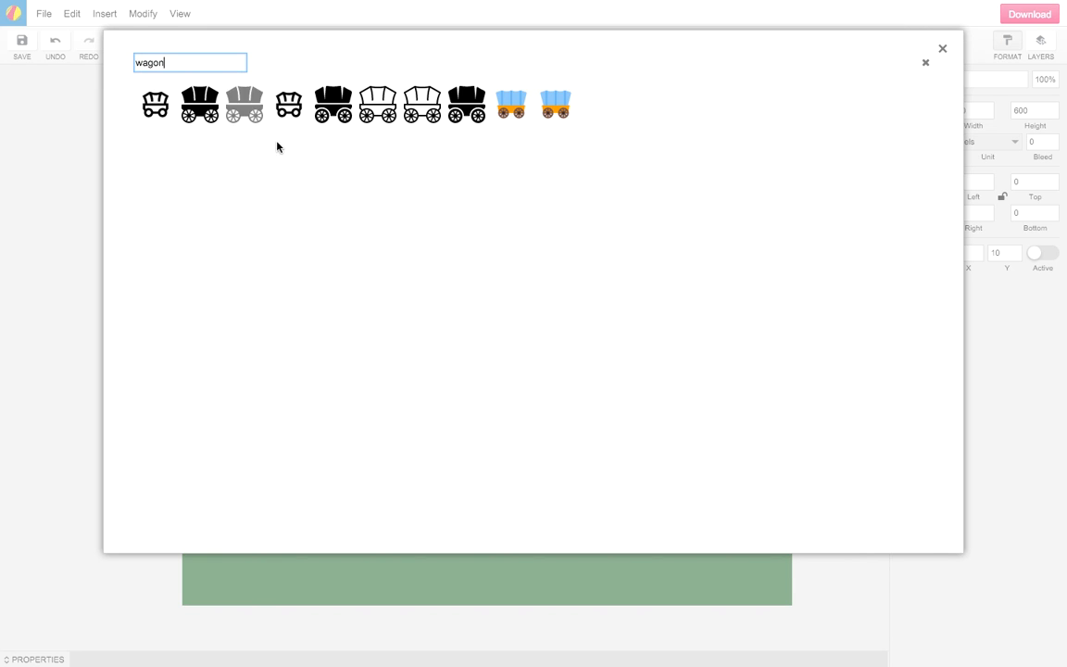
left_click(556, 102)
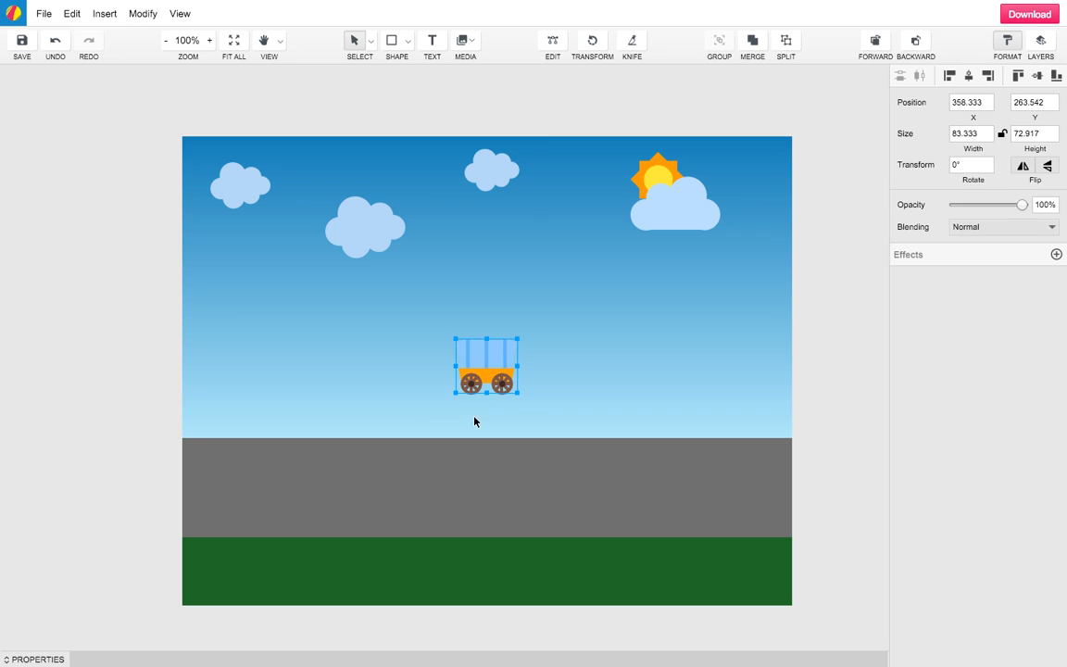
Enlarge the wagon to about 231 by 202 px and place it on the left of the road
left_click_drag(516, 342, 607, 246)
left_click_drag(570, 330, 337, 426)
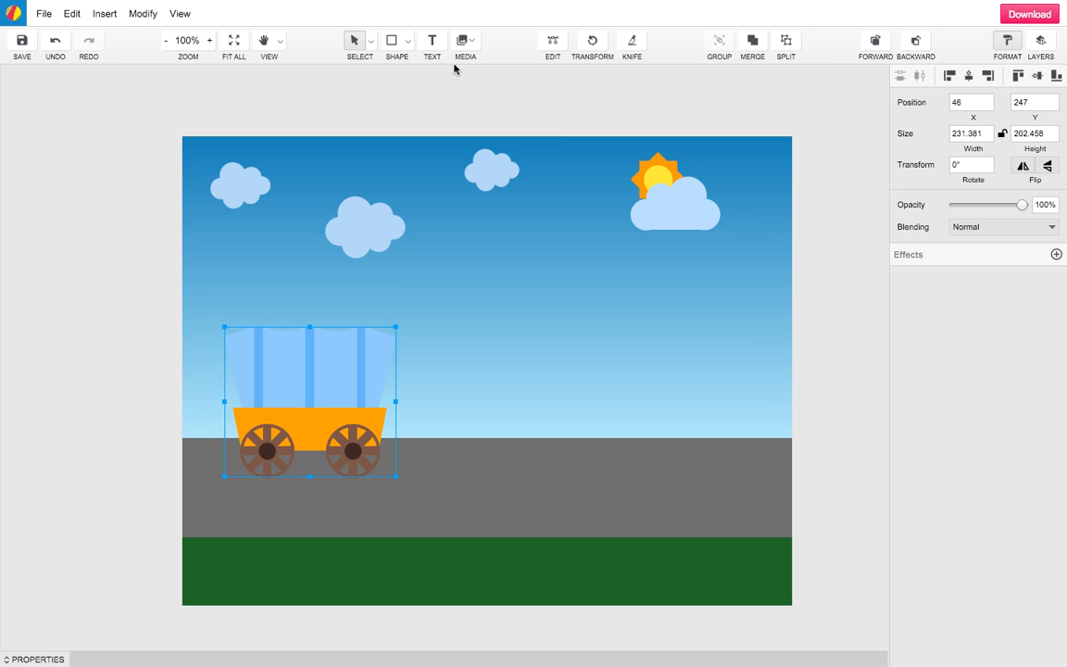
left_click(474, 42)
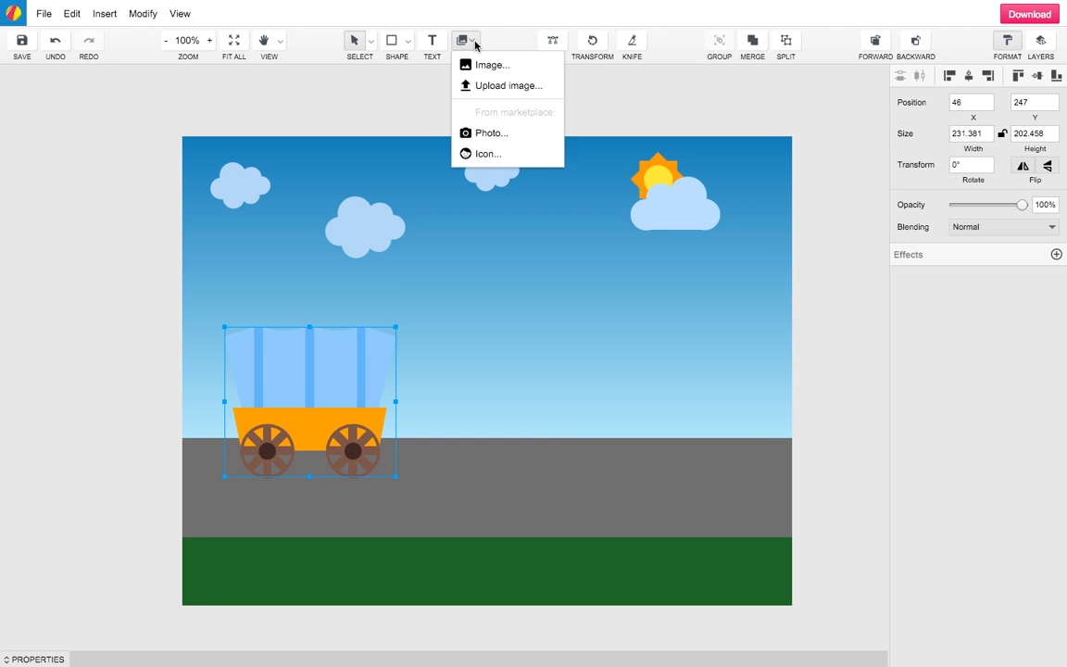
Search the icon library for 'horse' and insert the 85.417 by 75 px grey horse icon
left_click(493, 157)
left_click(157, 62)
double_click(160, 62)
type("horse")
key("Return")
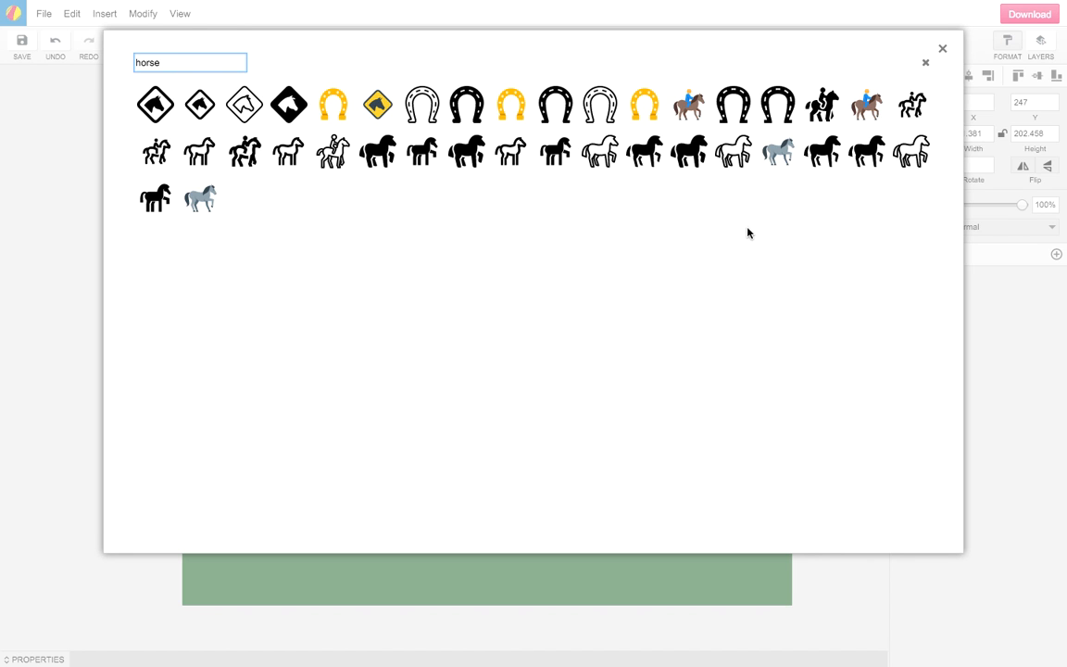
left_click(779, 154)
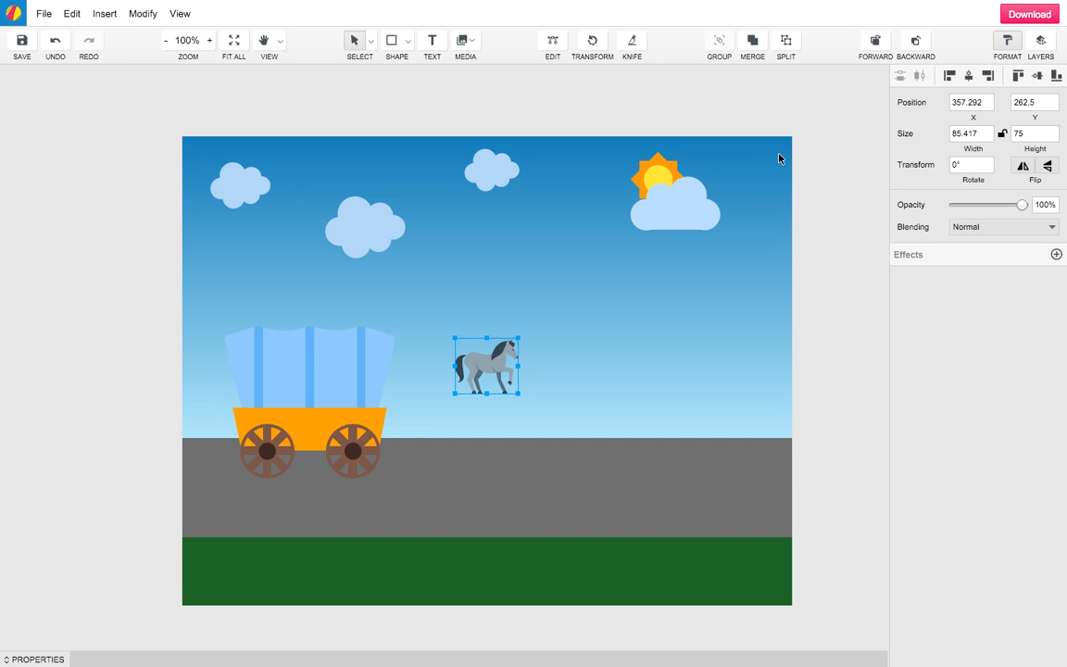